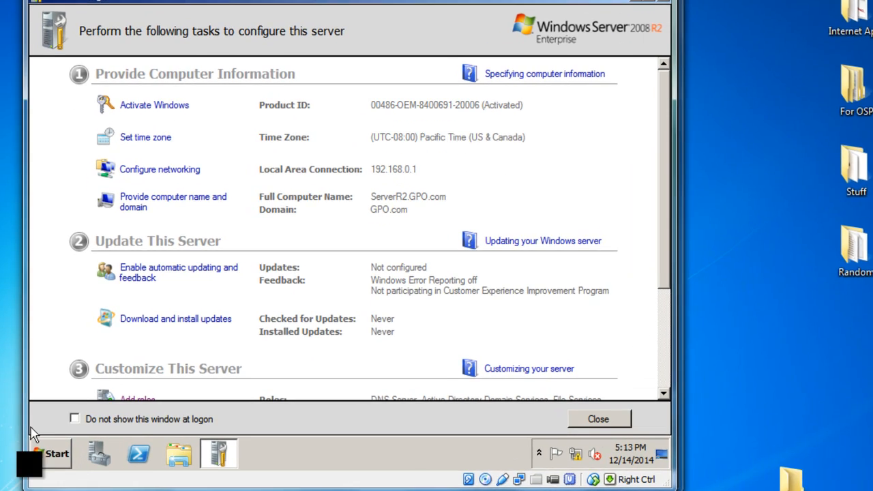
# - Open the Group Policy Management console from the server's administrative tools
pyautogui.click(42, 454)
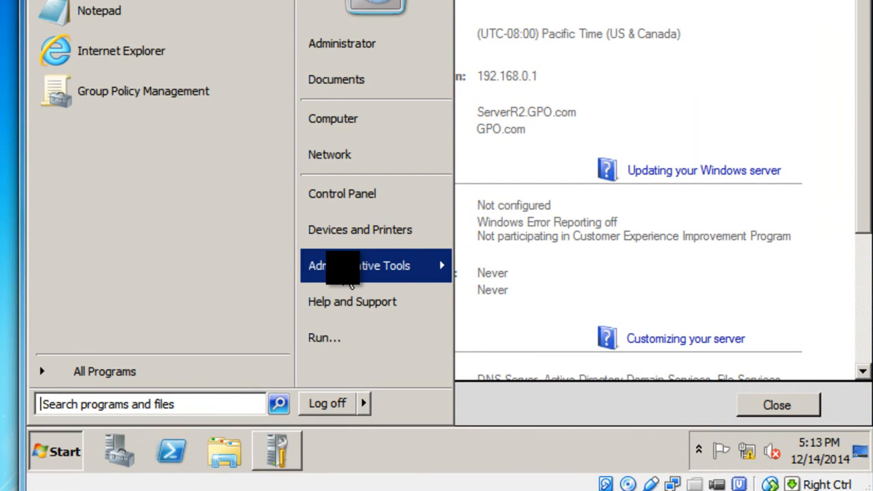
pyautogui.moveTo(273, 327)
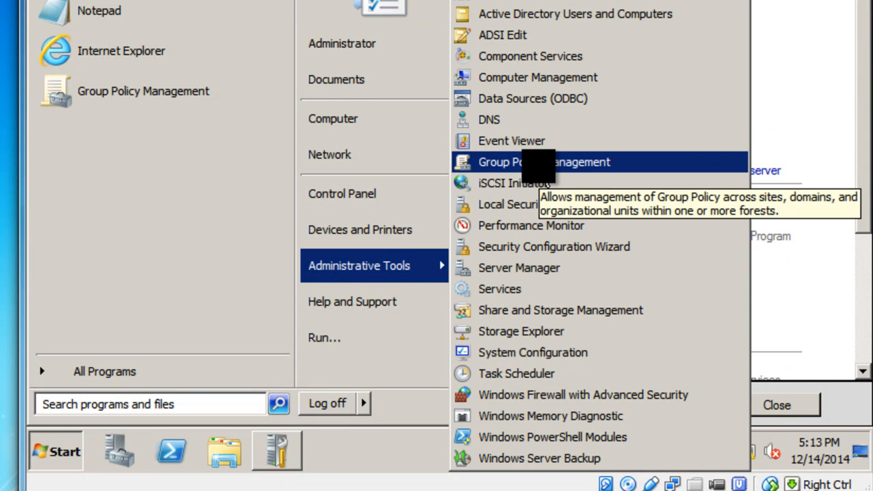
pyautogui.click(539, 164)
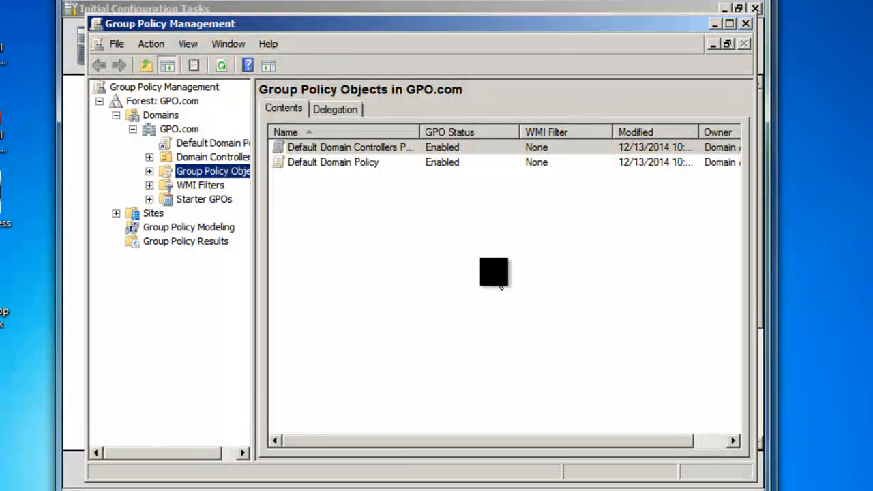
# - Expand the GPO.com forest and domain down to the contents of its Group Policy Objects container
pyautogui.click(103, 101)
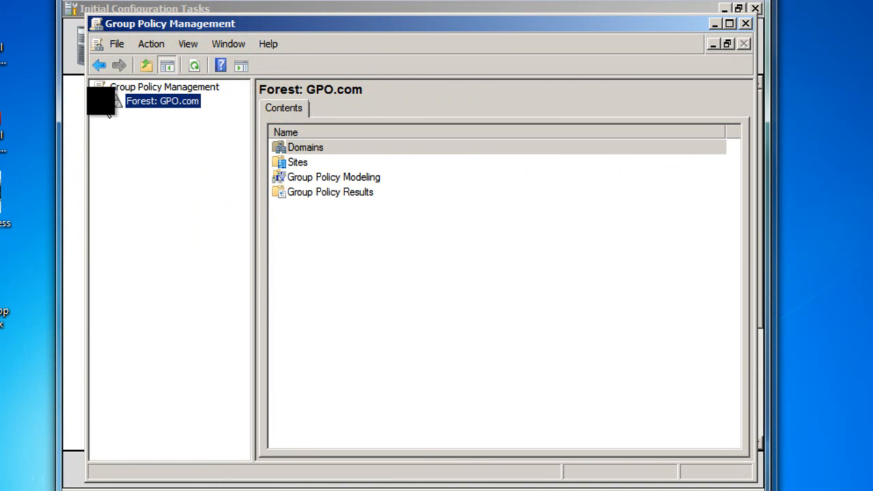
pyautogui.click(100, 101)
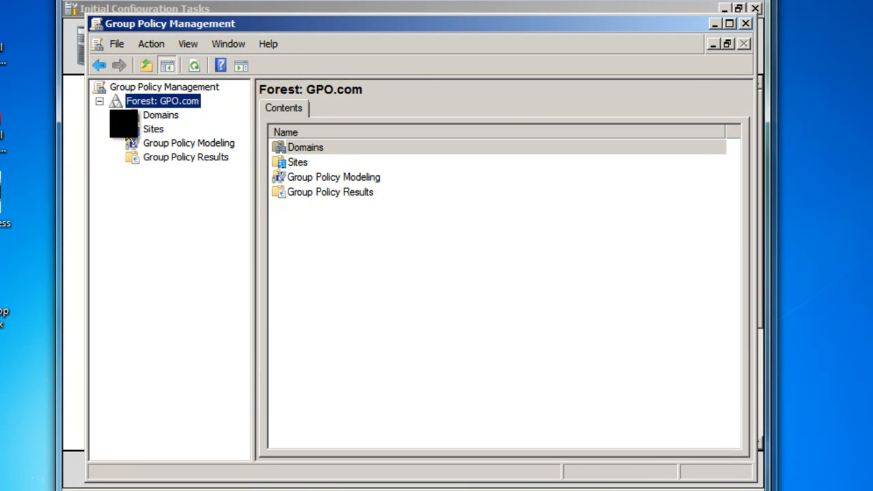
pyautogui.click(116, 115)
pyautogui.click(174, 129)
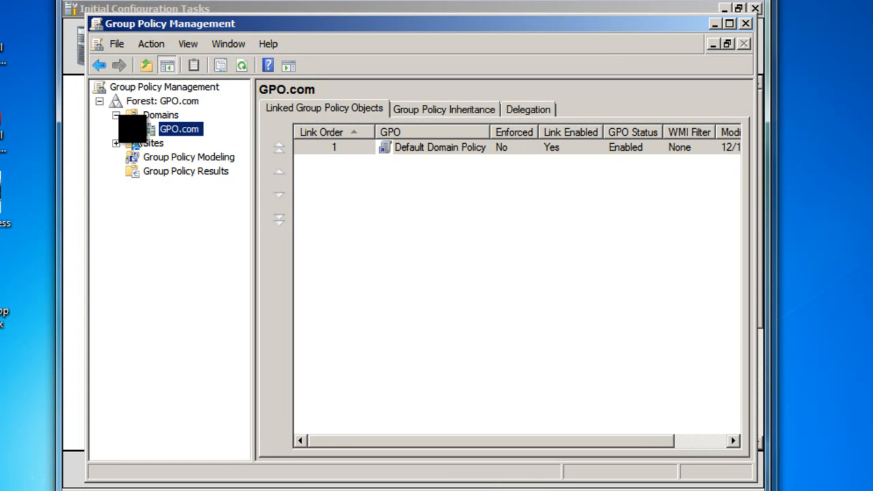
pyautogui.click(132, 129)
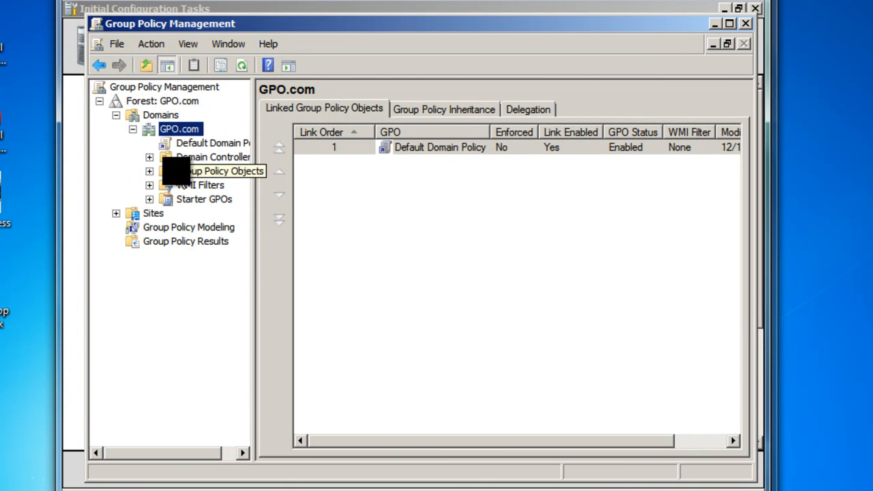
pyautogui.click(178, 171)
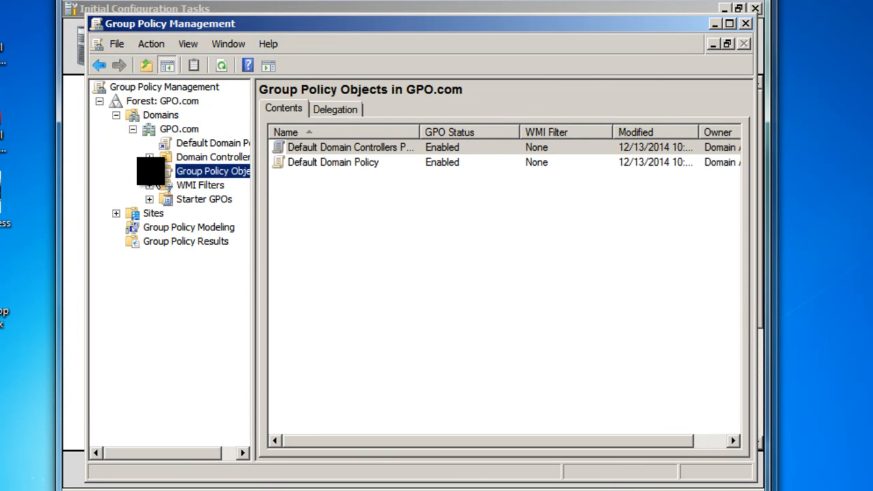
pyautogui.click(149, 171)
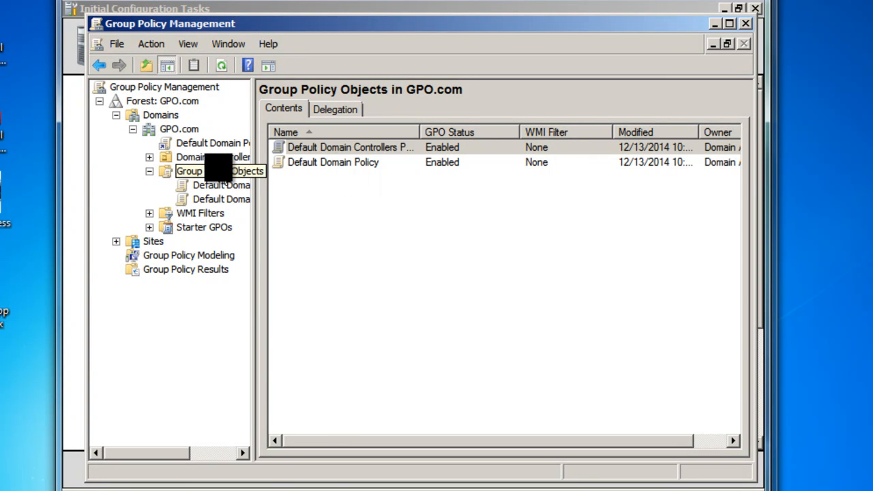
# - Create a group policy object named User Policy in GPO.com without a source starter GPO
pyautogui.rightClick(217, 172)
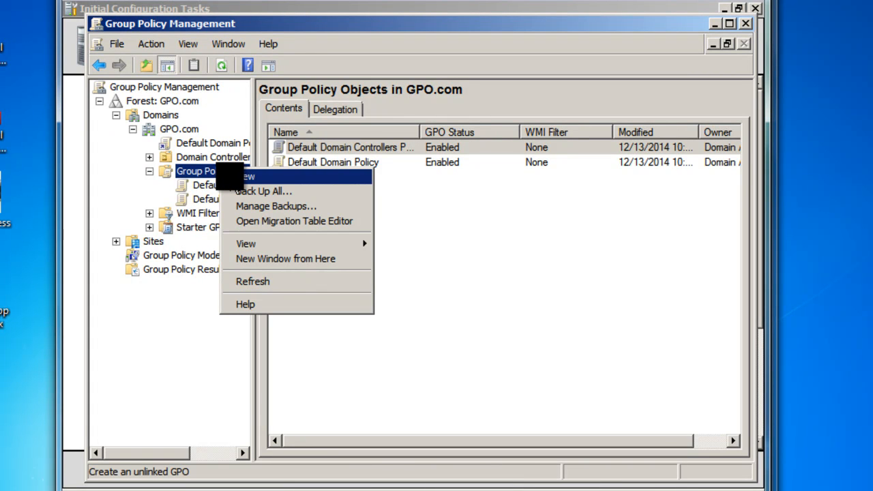
pyautogui.rightClick(184, 171)
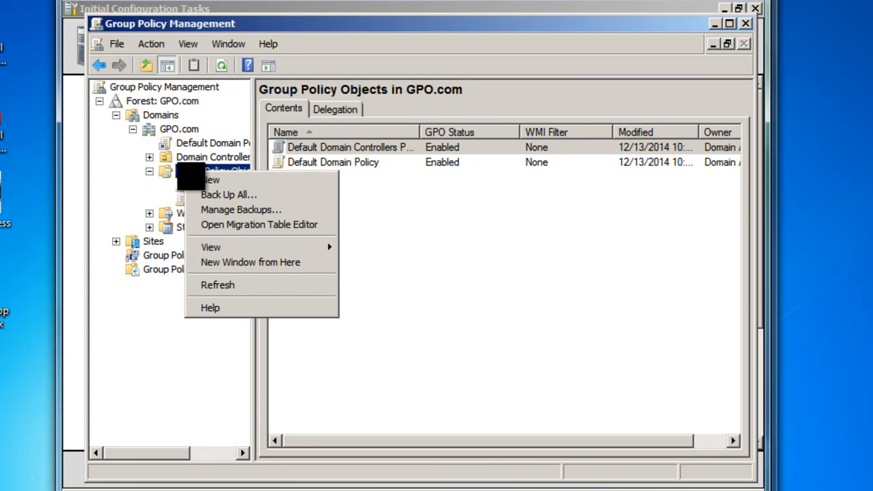
pyautogui.click(211, 180)
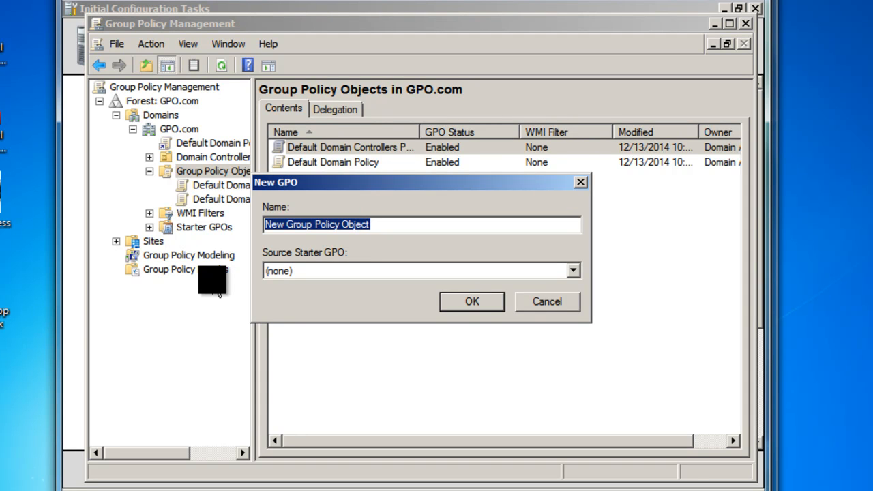
pyautogui.write('Us')
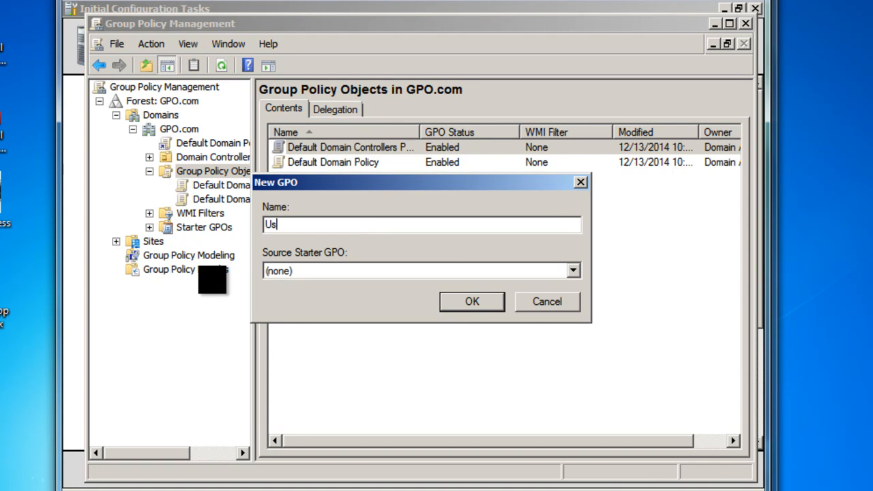
pyautogui.write('er POkicy')
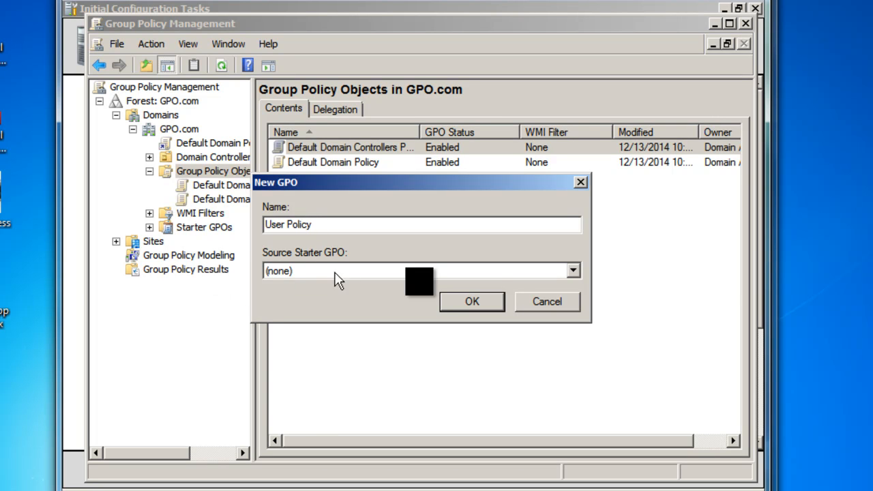
pyautogui.click(501, 271)
pyautogui.click(500, 285)
pyautogui.click(472, 302)
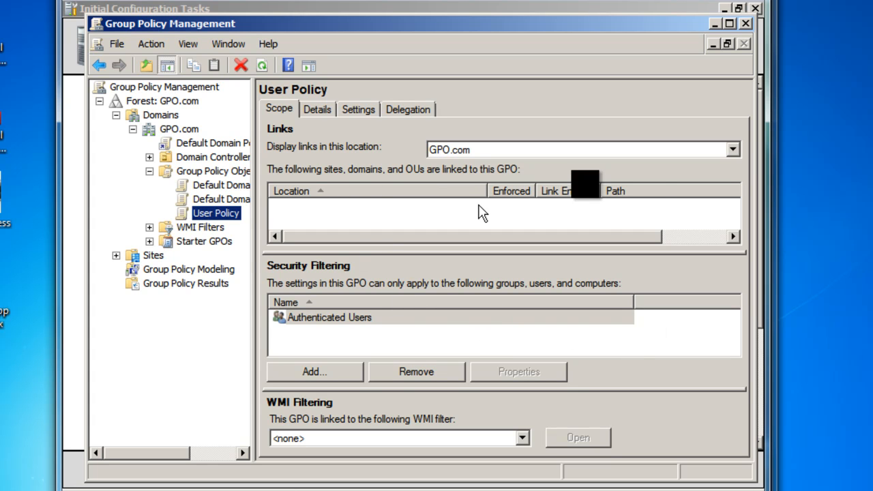
# - Open User Policy for editing and display the Control Panel settings under User Configuration, Policies, Administrative Templates
pyautogui.rightClick(228, 213)
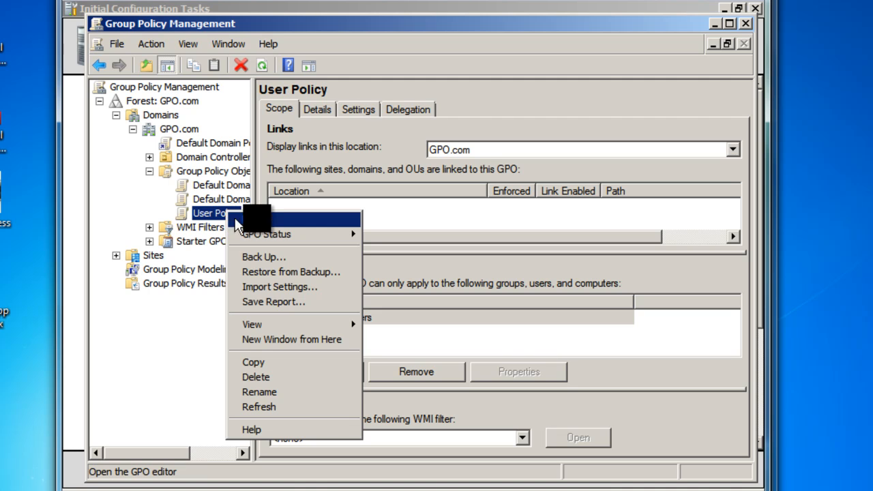
pyautogui.click(235, 219)
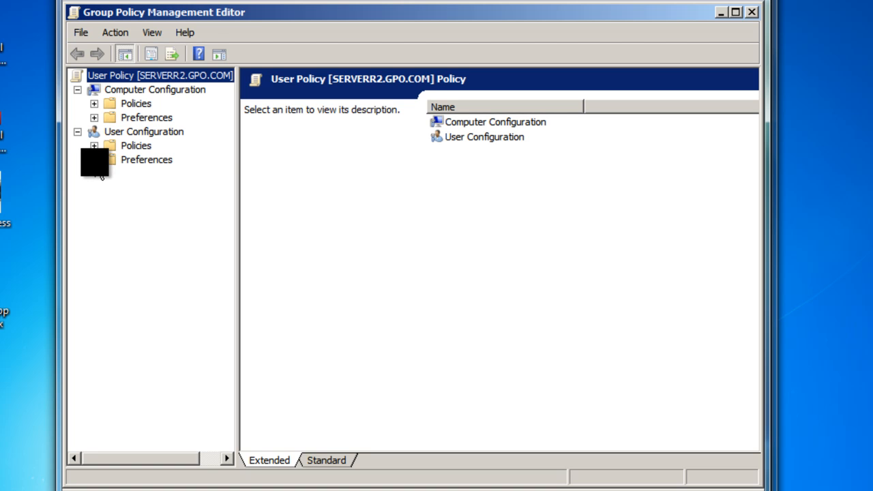
pyautogui.click(133, 132)
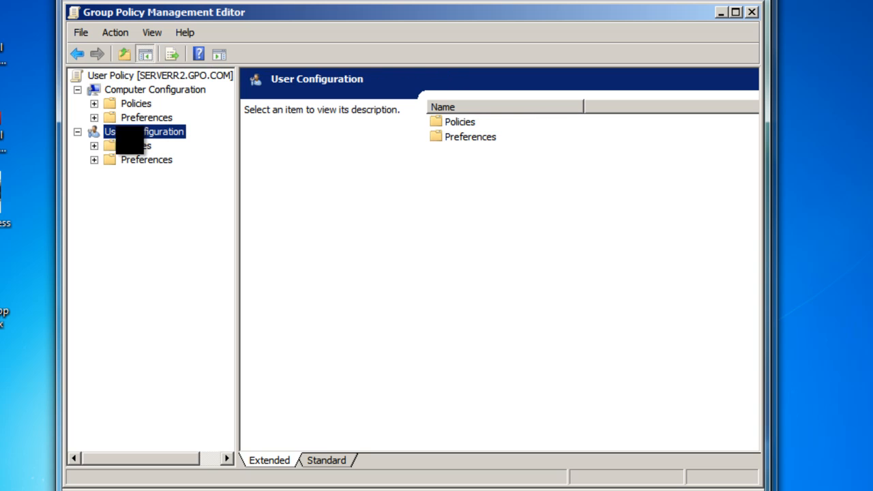
pyautogui.click(95, 146)
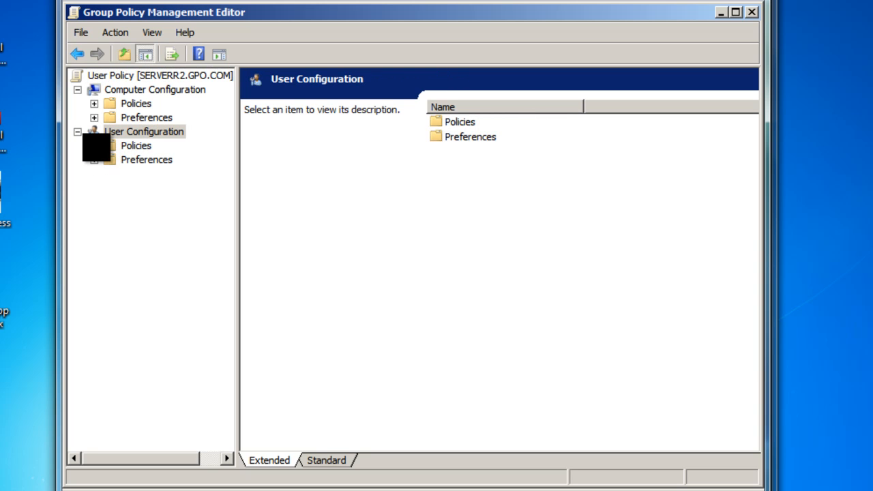
pyautogui.click(95, 146)
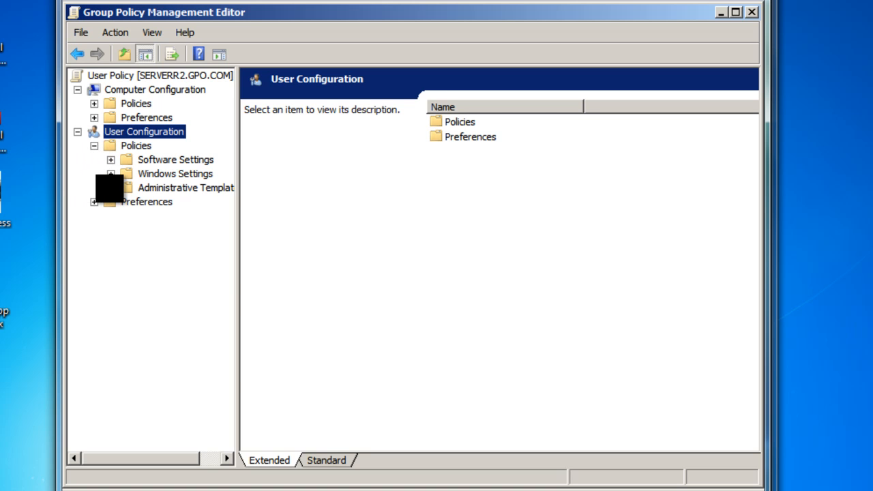
pyautogui.click(110, 188)
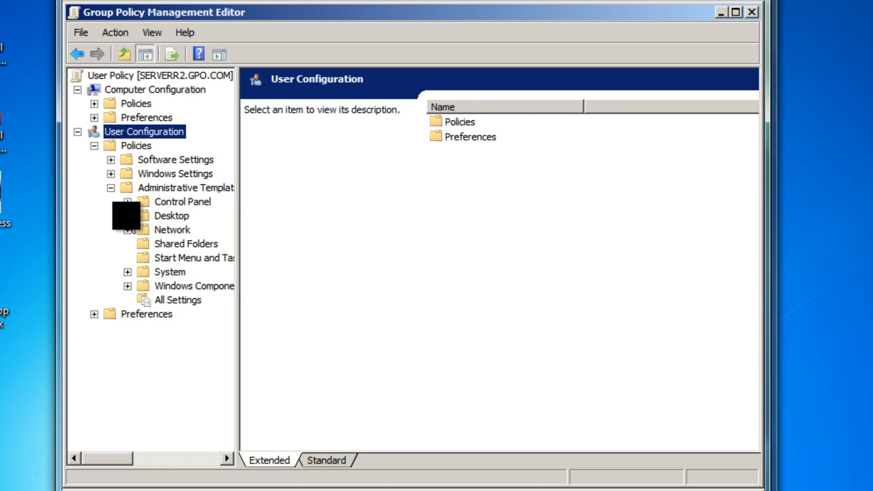
pyautogui.click(128, 202)
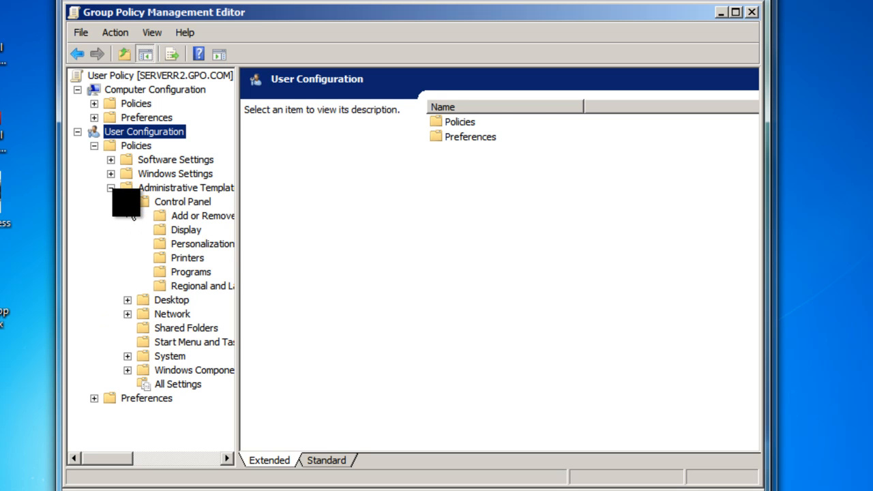
pyautogui.click(163, 202)
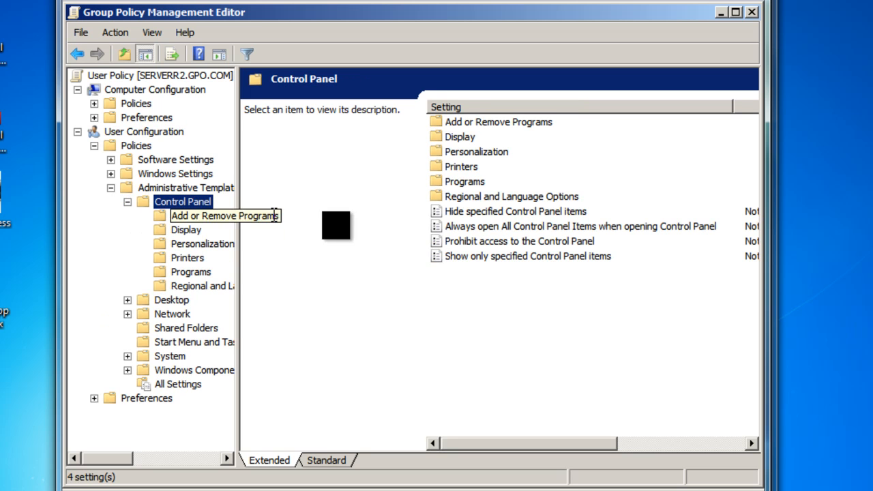
# - Enable the Prohibit access to the Control Panel setting with the comment "Admin restriction" and apply it
pyautogui.click(489, 242)
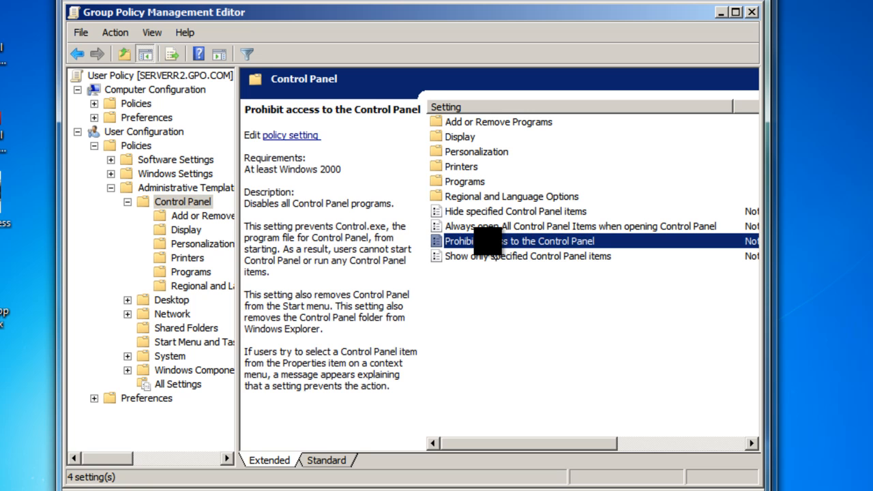
pyautogui.rightClick(489, 243)
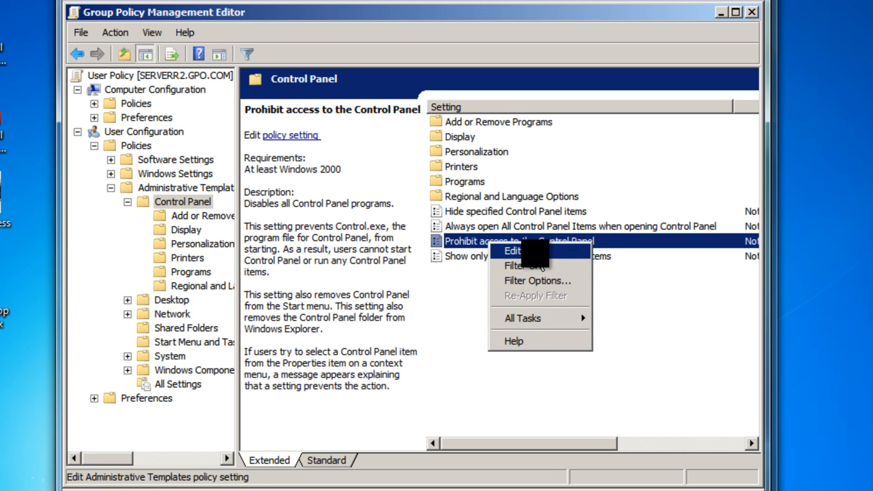
pyautogui.click(546, 250)
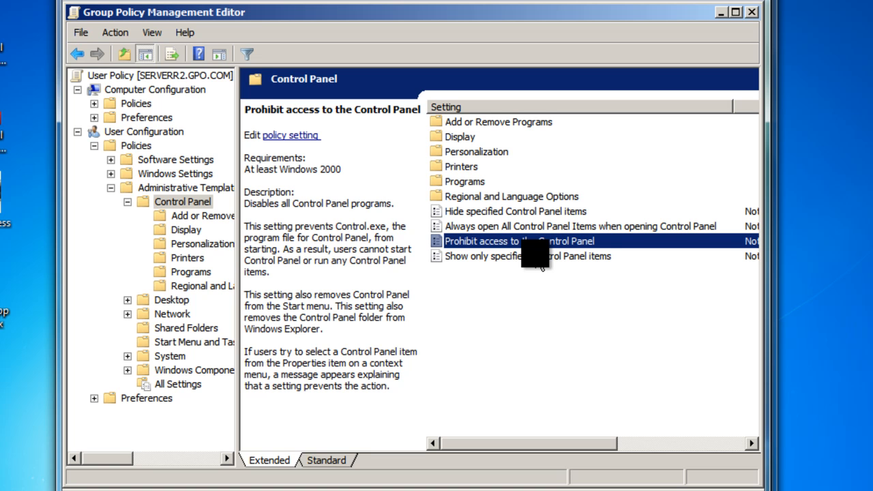
pyautogui.doubleClick(475, 242)
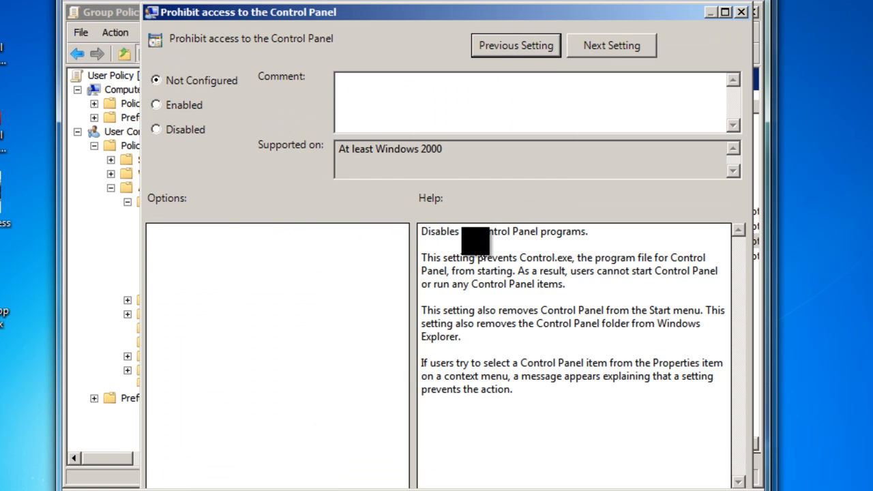
pyautogui.click(175, 105)
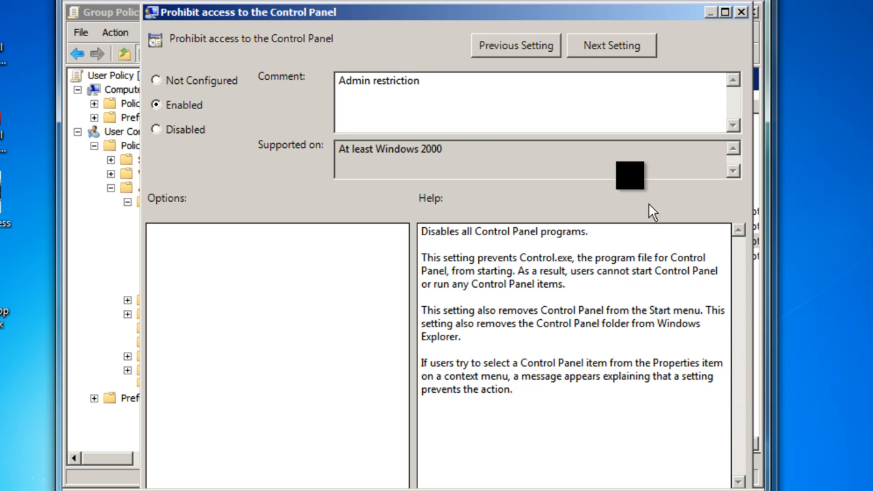
pyautogui.doubleClick(546, 6)
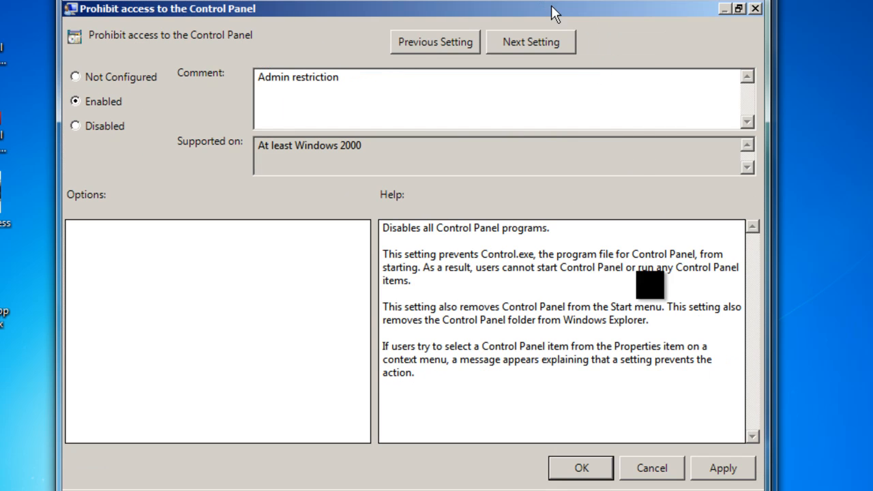
pyautogui.click(723, 468)
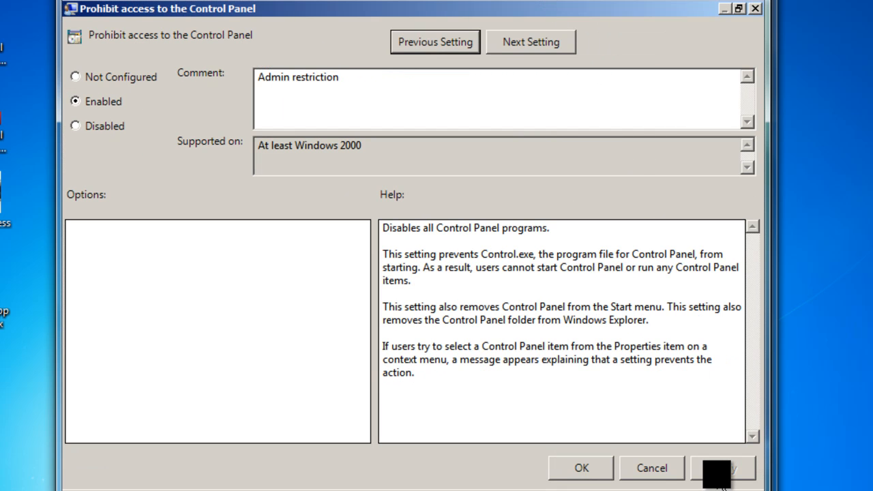
pyautogui.click(635, 471)
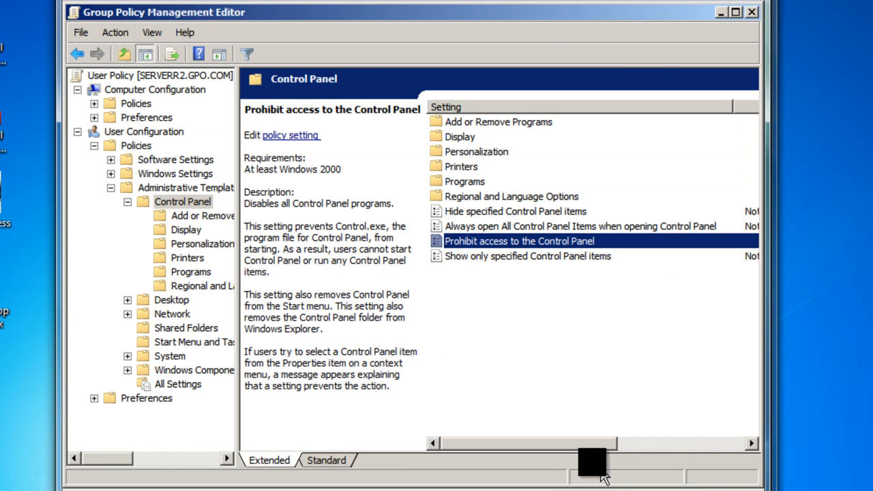
# - Reopen the Prohibit access to the Control Panel setting to check its state and comment
pyautogui.rightClick(532, 240)
pyautogui.click(556, 249)
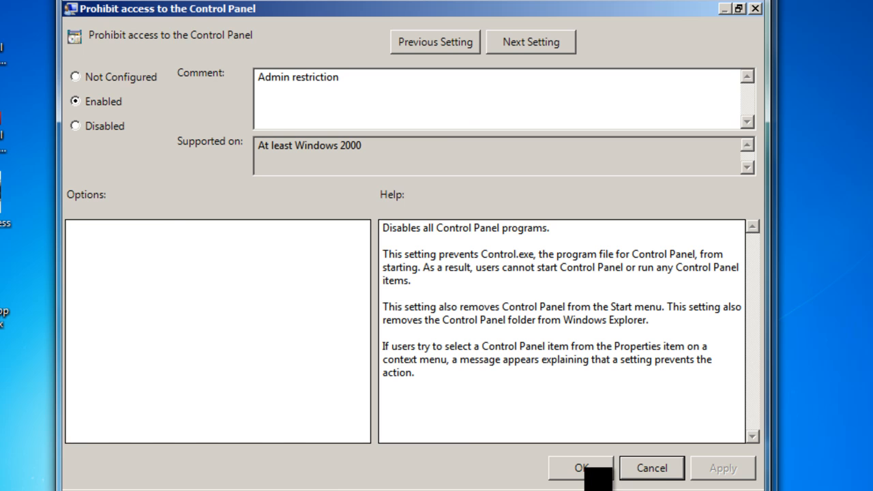
pyautogui.click(595, 470)
pyautogui.moveTo(566, 444); pyautogui.dragTo(470, 410)
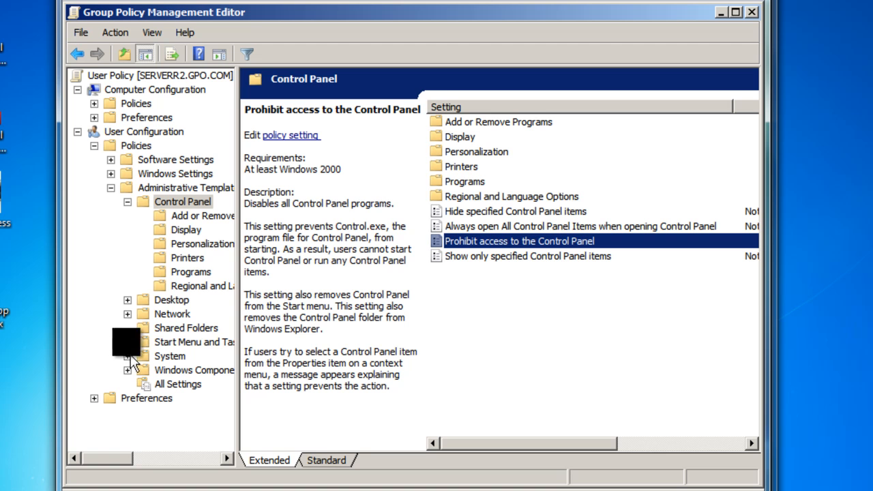
# - Review the Desktop and Network policy settings under User Configuration's Administrative Templates
pyautogui.click(128, 300)
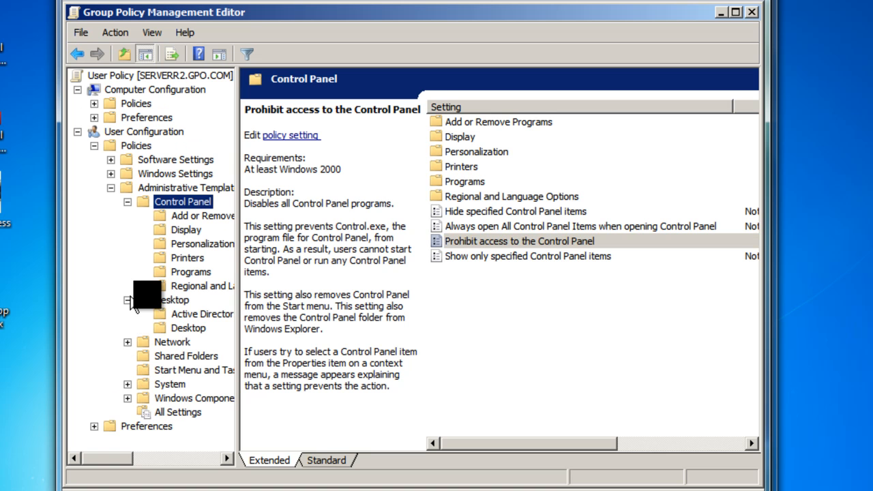
pyautogui.click(181, 328)
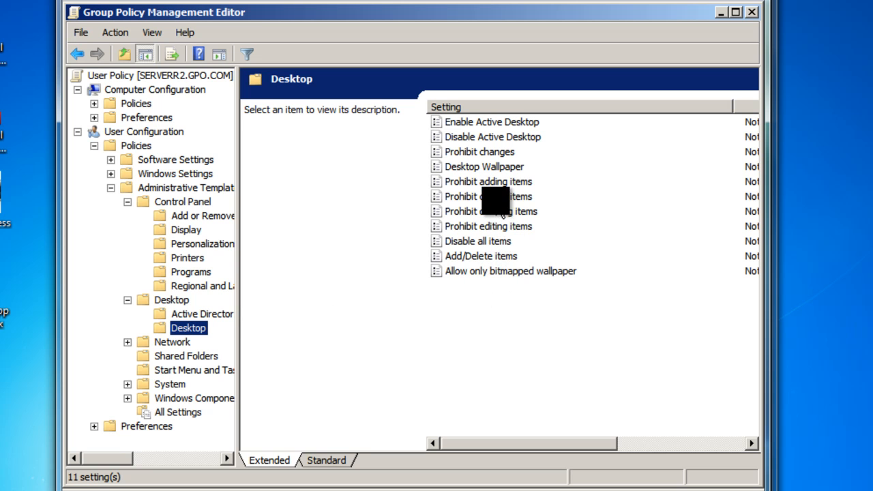
pyautogui.click(127, 300)
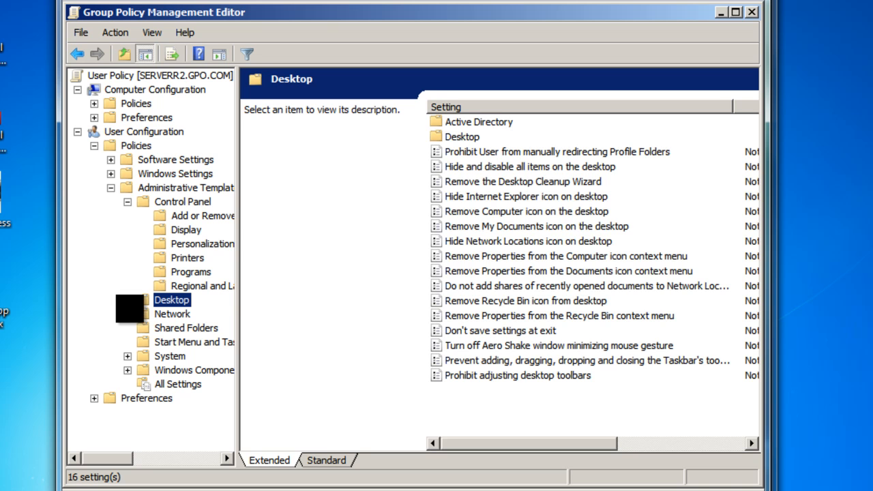
pyautogui.click(176, 315)
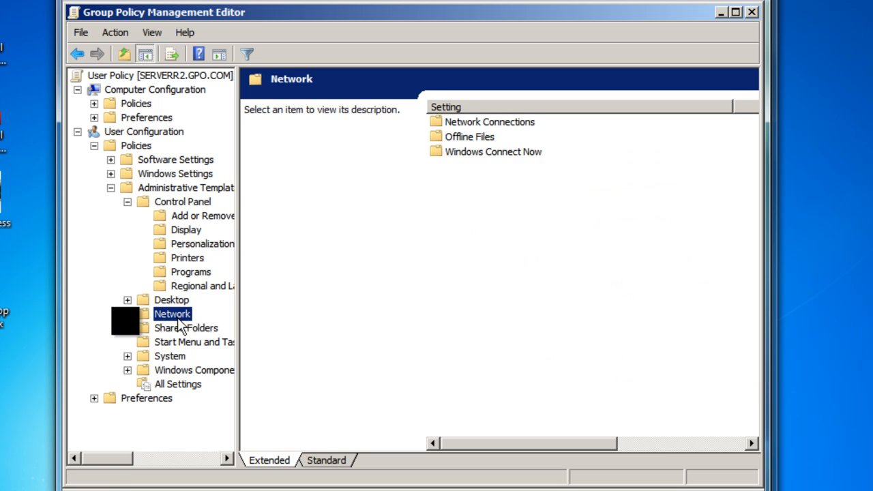
# - Enable the Lock the Taskbar setting under Start Menu and Taskbar with the comment "Admin restriction" and apply it
pyautogui.click(153, 345)
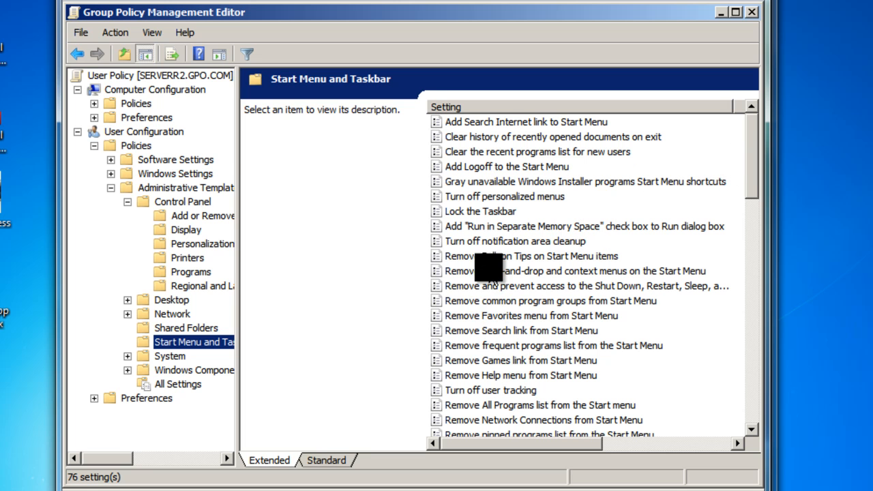
pyautogui.click(485, 213)
pyautogui.rightClick(481, 212)
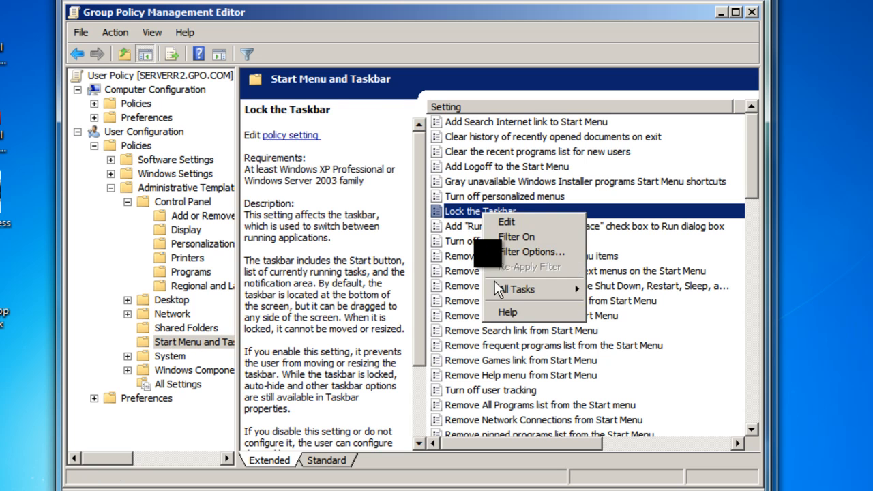
pyautogui.click(502, 221)
pyautogui.click(102, 102)
pyautogui.click(384, 105)
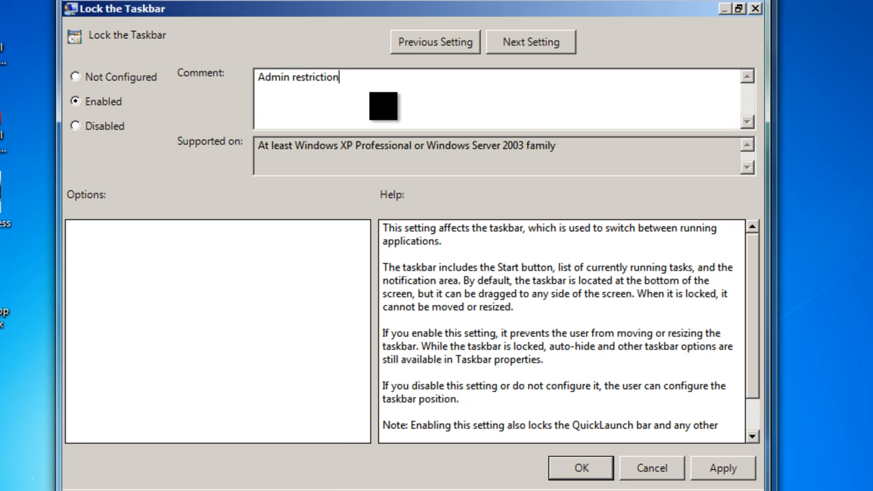
pyautogui.click(722, 468)
pyautogui.click(600, 468)
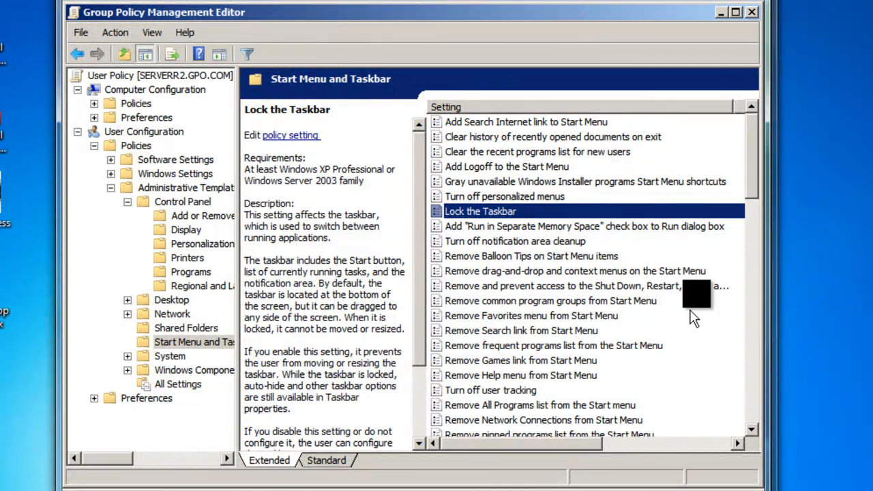
# - Enable the Lock all taskbar settings policy with the comment "Admin restrictions", apply it and close the policy editor
pyautogui.moveTo(750, 174); pyautogui.dragTo(753, 428)
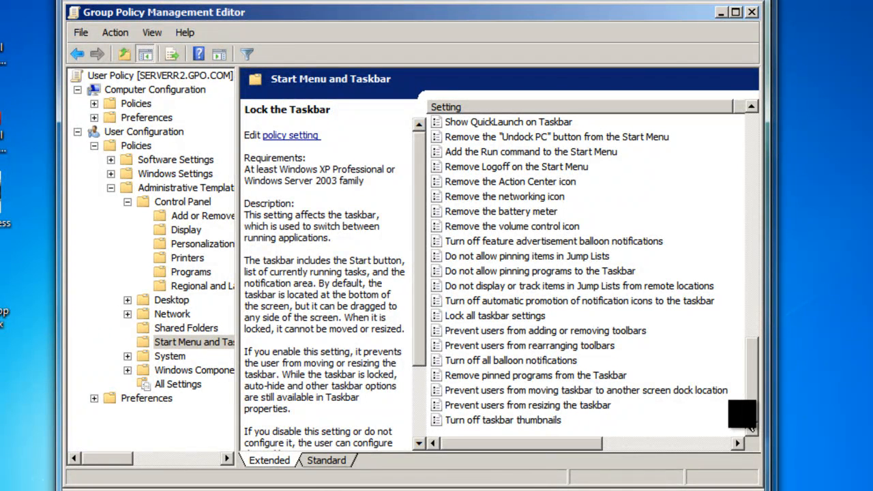
pyautogui.click(519, 182)
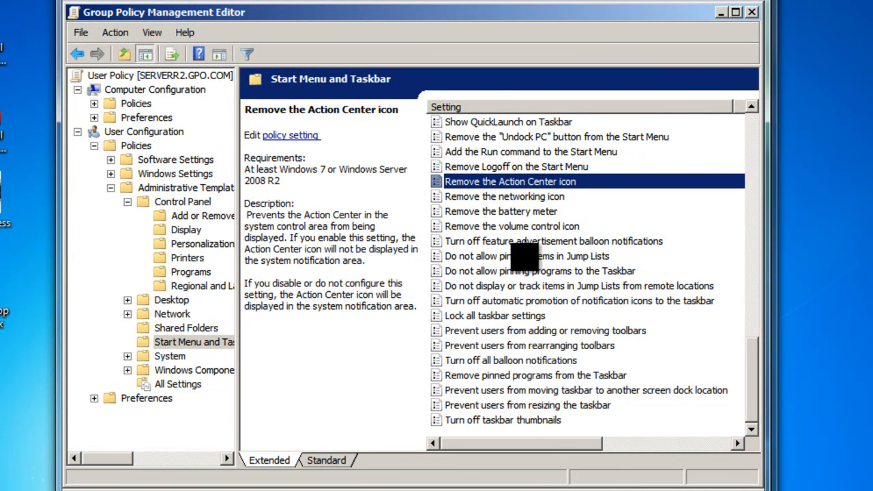
pyautogui.rightClick(518, 316)
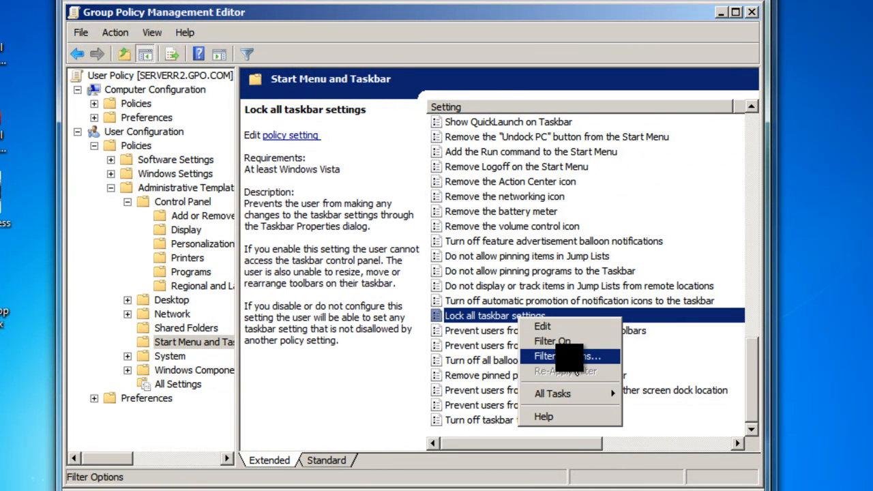
pyautogui.click(544, 326)
pyautogui.click(103, 102)
pyautogui.click(446, 112)
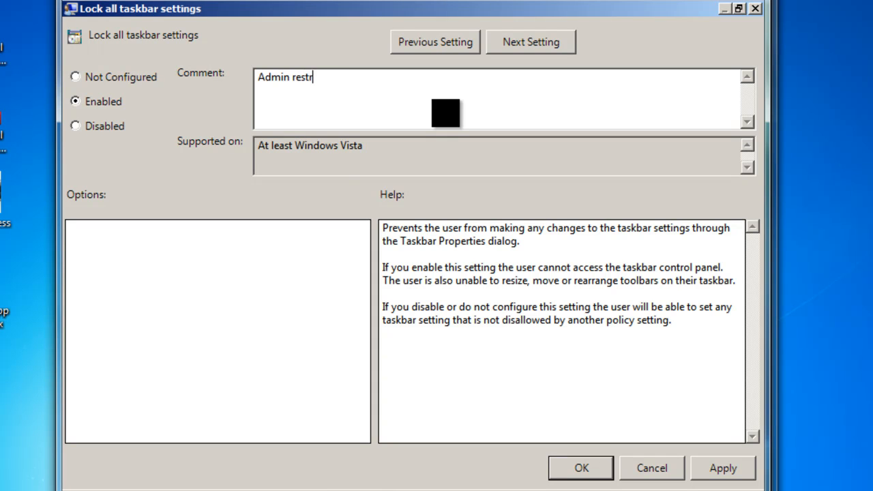
pyautogui.write('Admin restrictions')
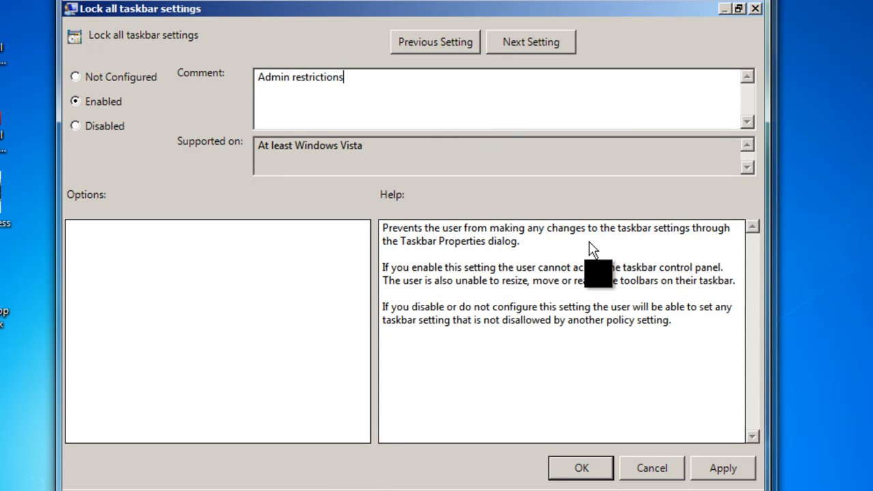
pyautogui.click(716, 471)
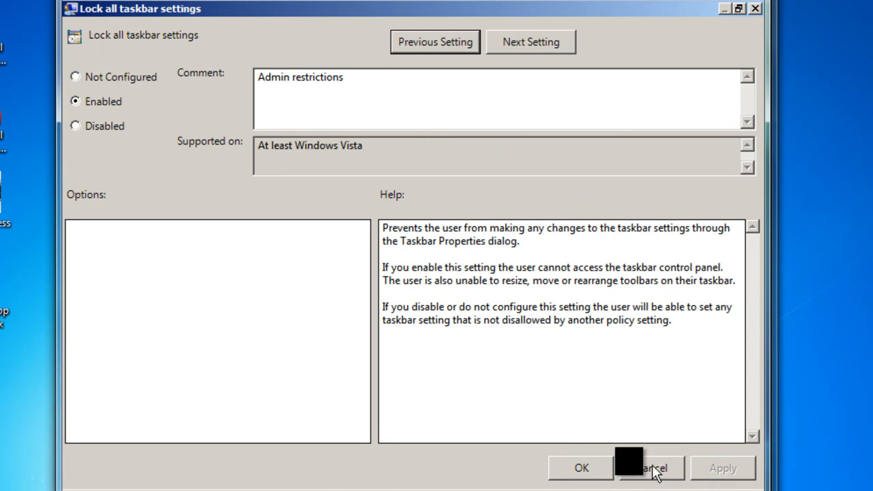
pyautogui.click(580, 467)
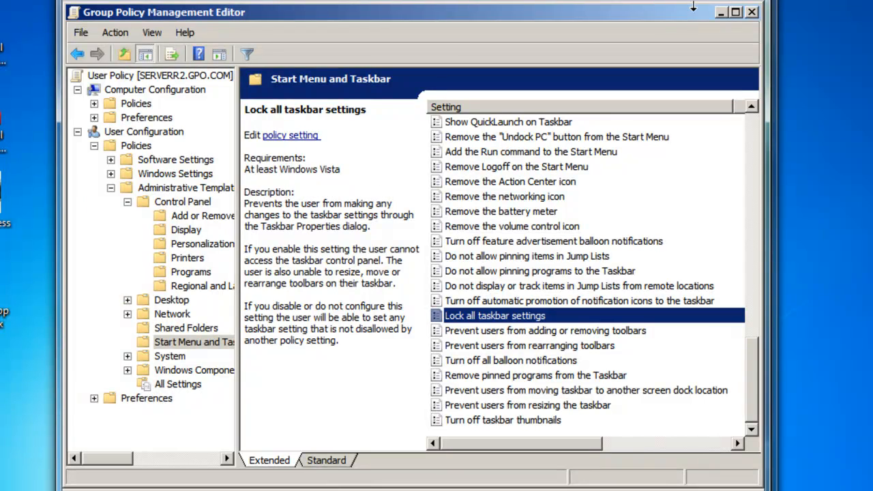
pyautogui.click(756, 15)
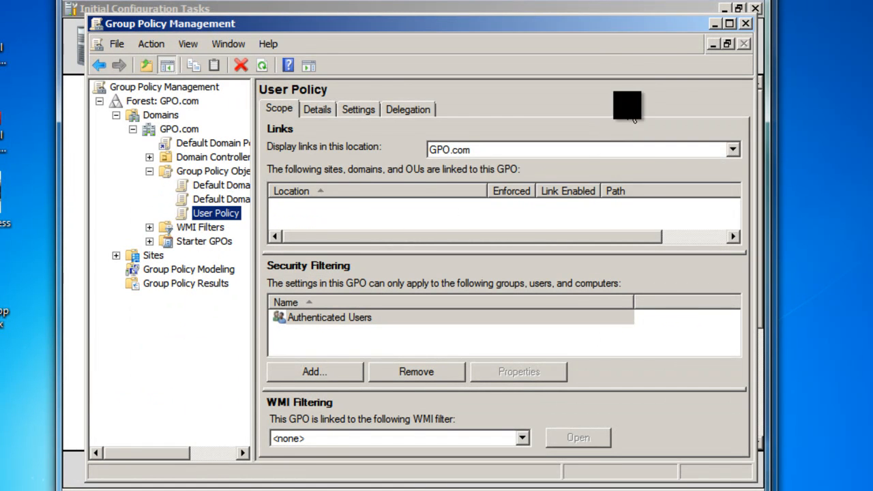
# - Try to add the user's account and Domain Users together to the security filtering of User Policy
pyautogui.click(225, 187)
pyautogui.click(211, 213)
pyautogui.click(384, 320)
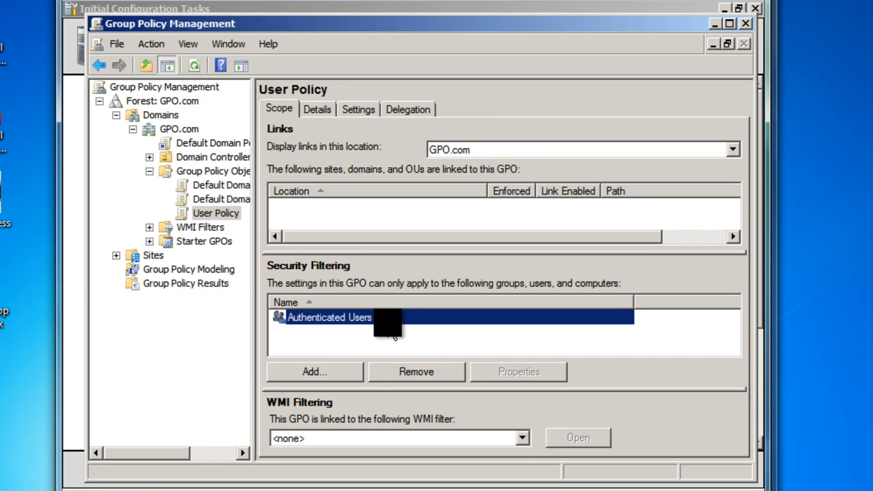
pyautogui.click(324, 373)
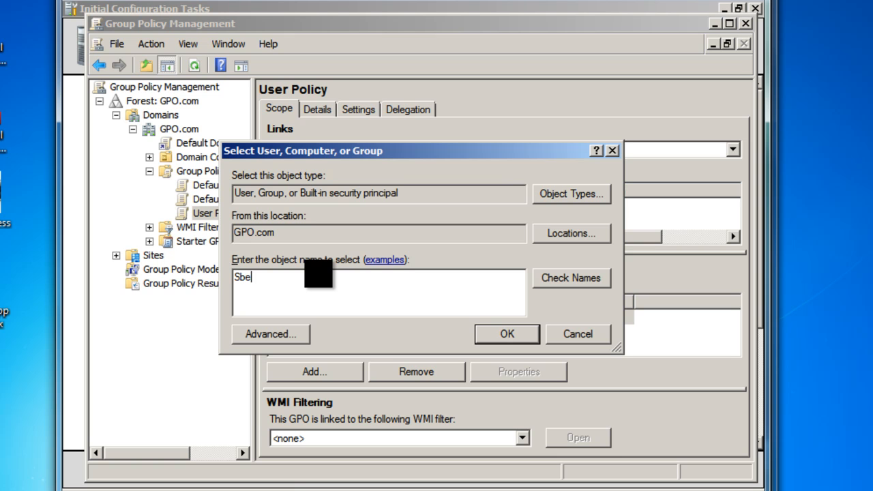
pyautogui.click(567, 280)
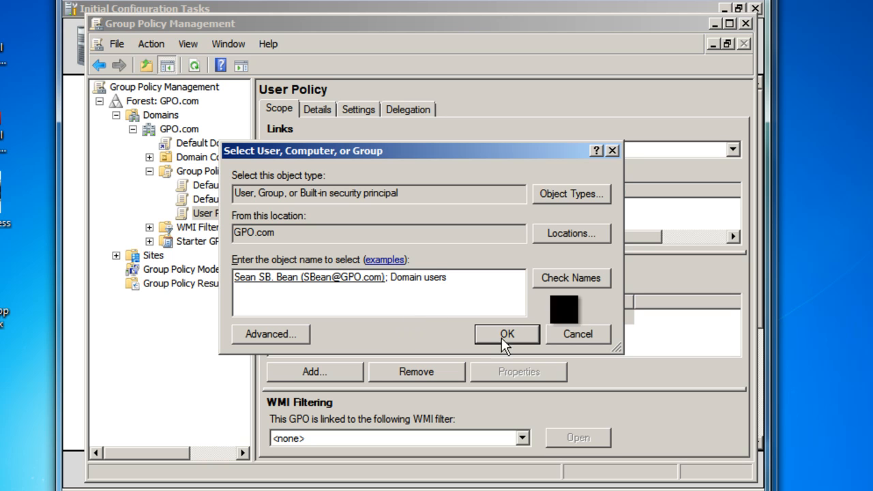
pyautogui.click(594, 277)
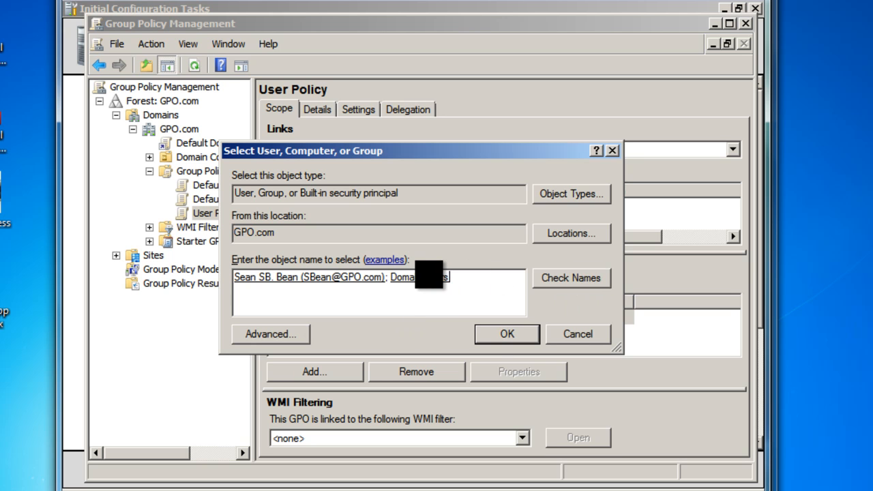
pyautogui.click(565, 281)
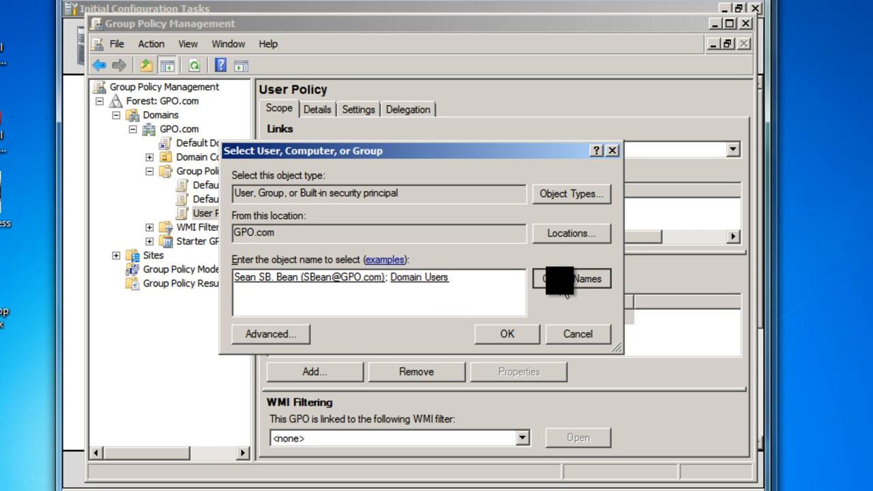
pyautogui.click(276, 334)
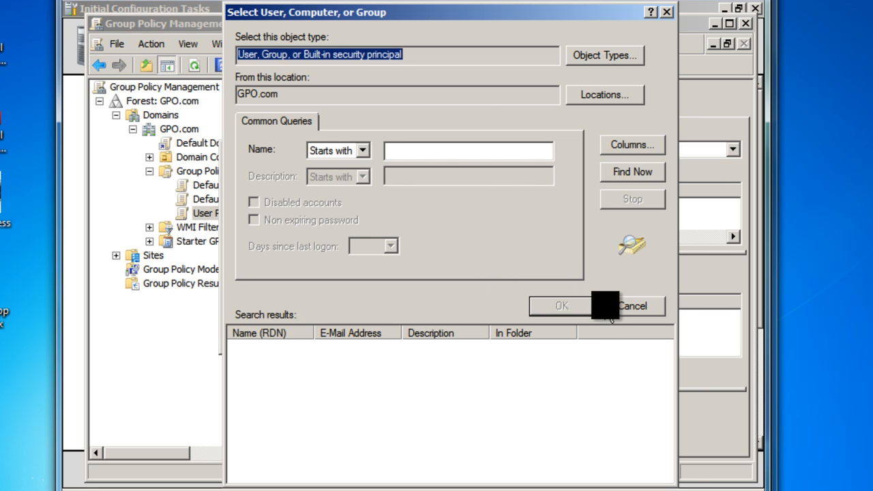
pyautogui.click(611, 307)
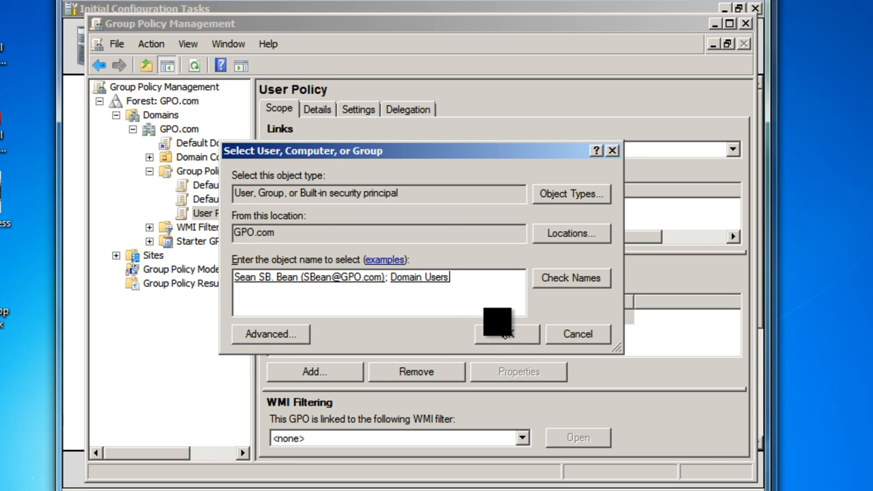
pyautogui.click(504, 341)
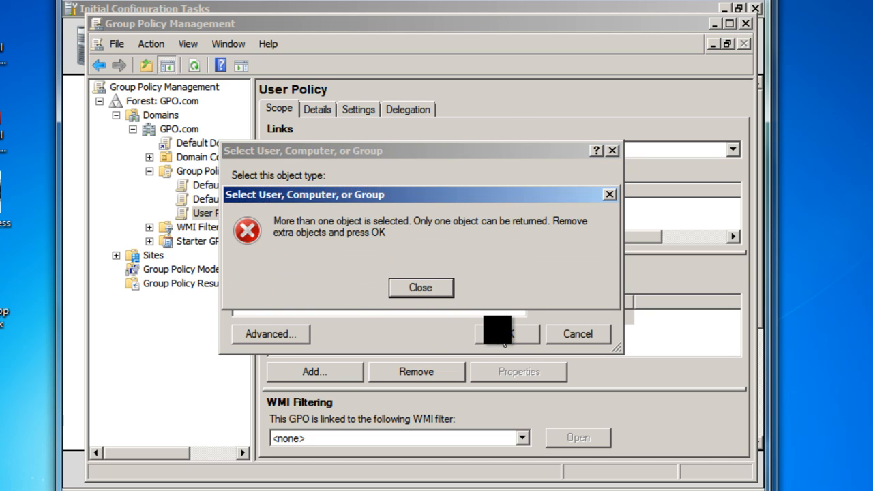
pyautogui.click(422, 290)
# - Remove Domain Users from the object names and add only the user's account to User Policy's security filtering
pyautogui.click(457, 280)
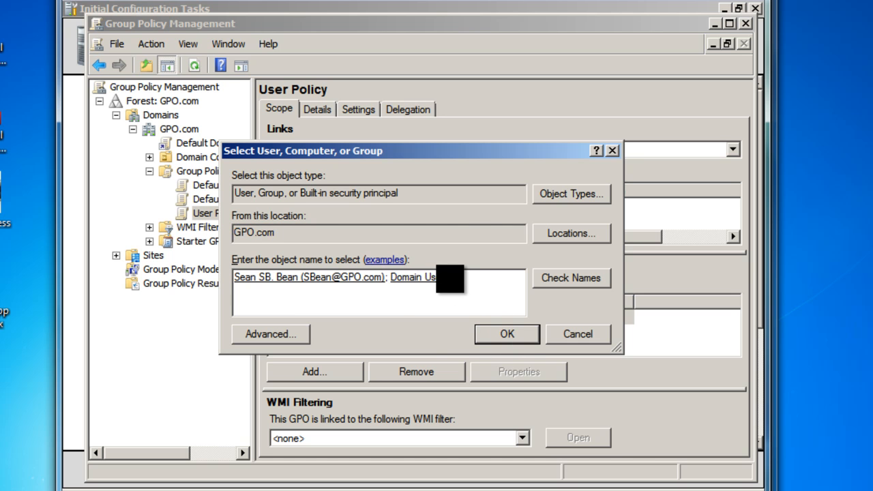
pyautogui.press('BackSpace')
pyautogui.press('BackSpace')
pyautogui.press('BackSpace')
pyautogui.press('BackSpace')
pyautogui.press('BackSpace')
pyautogui.press('BackSpace')
pyautogui.press('BackSpace')
pyautogui.press('BackSpace')
pyautogui.press('BackSpace')
pyautogui.press('BackSpace')
pyautogui.press('BackSpace')
pyautogui.press('BackSpace')
pyautogui.press('BackSpace')
pyautogui.press('BackSpace')
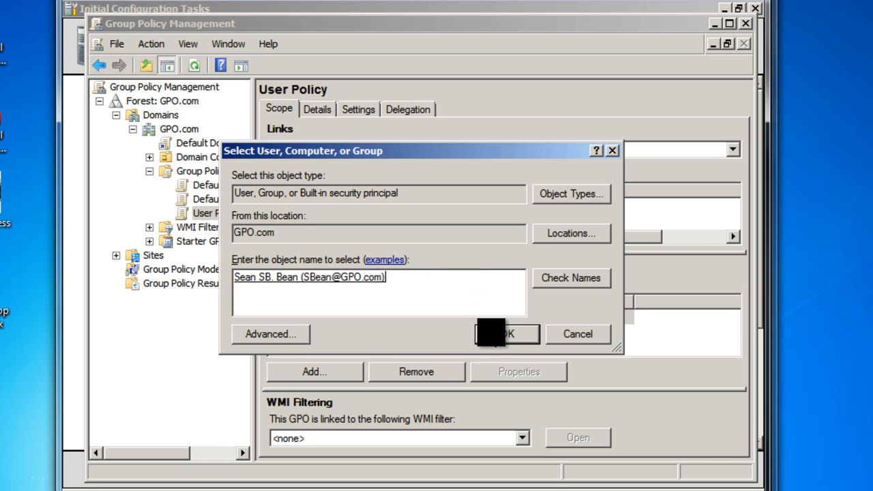
pyautogui.click(500, 333)
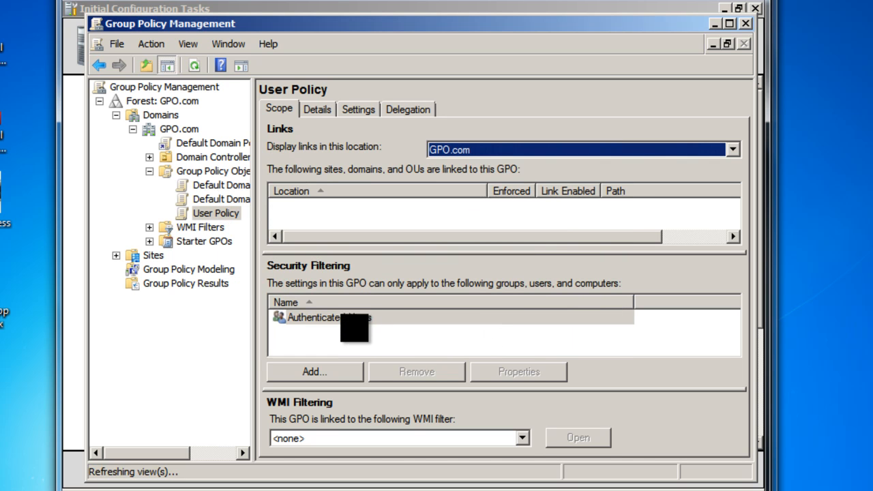
pyautogui.click(360, 318)
pyautogui.click(368, 332)
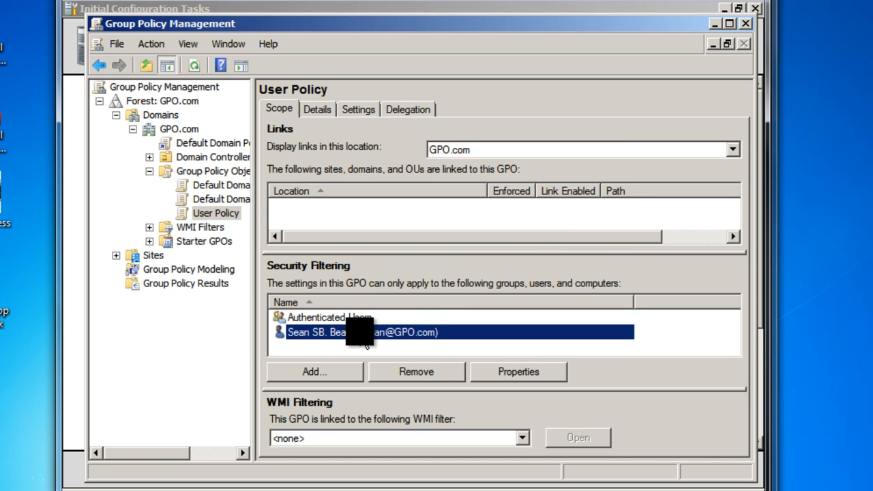
# - Add the Domain Users group to User Policy's security filtering after checking its name
pyautogui.click(347, 375)
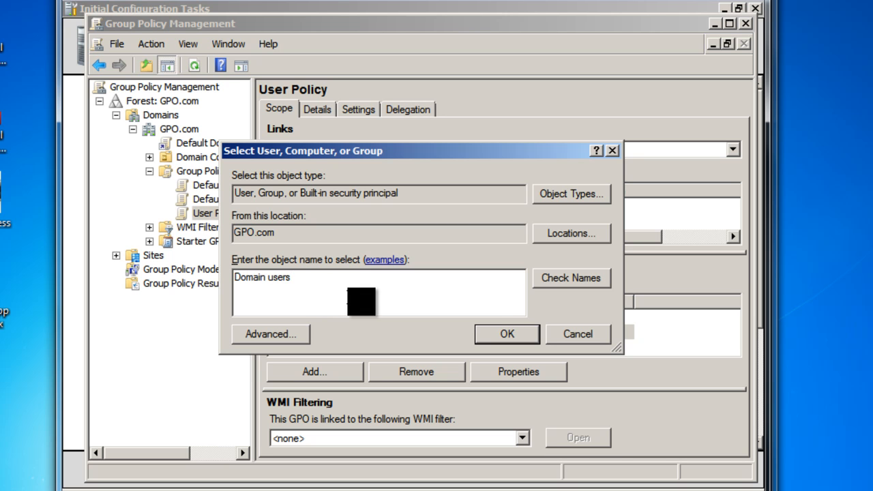
pyautogui.click(567, 283)
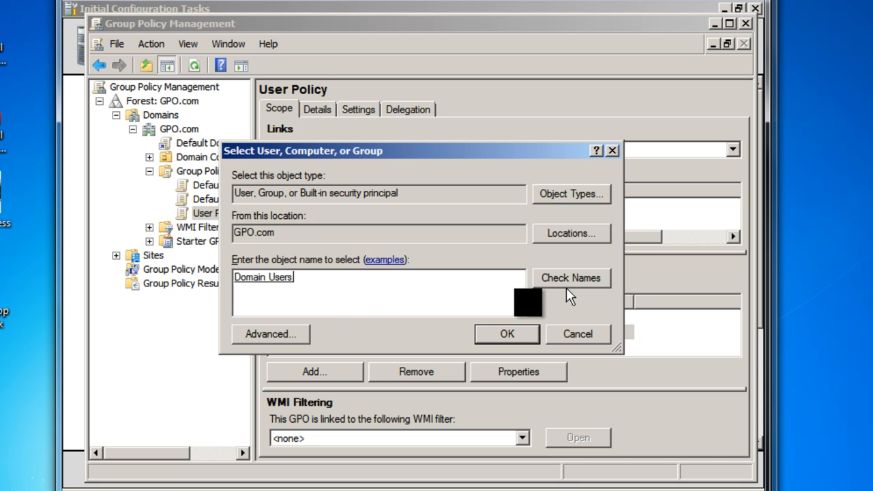
pyautogui.click(507, 333)
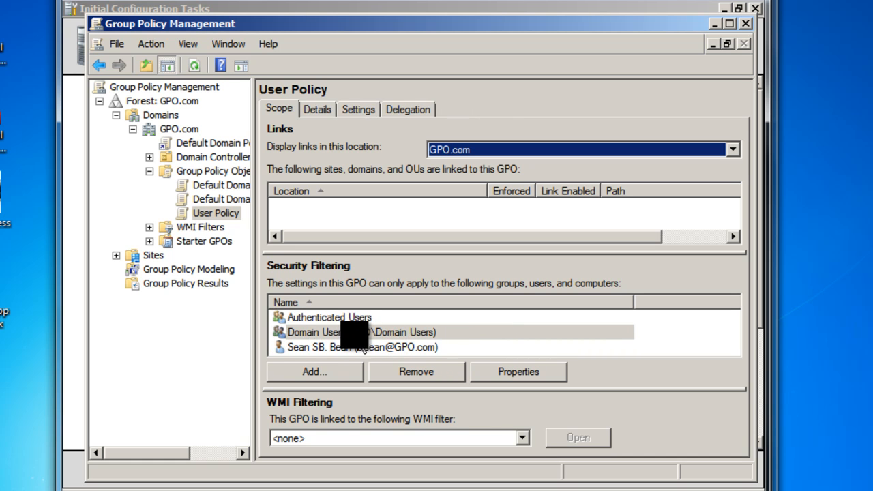
pyautogui.click(340, 352)
pyautogui.click(340, 352)
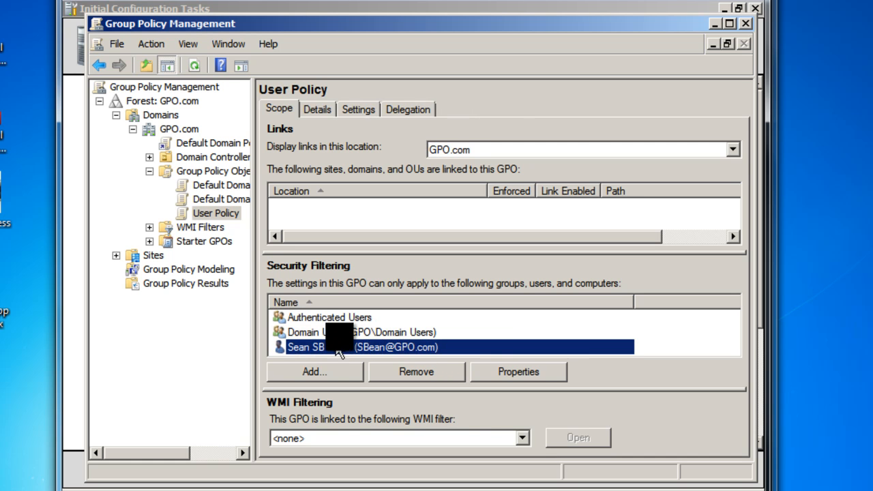
pyautogui.press('Up')
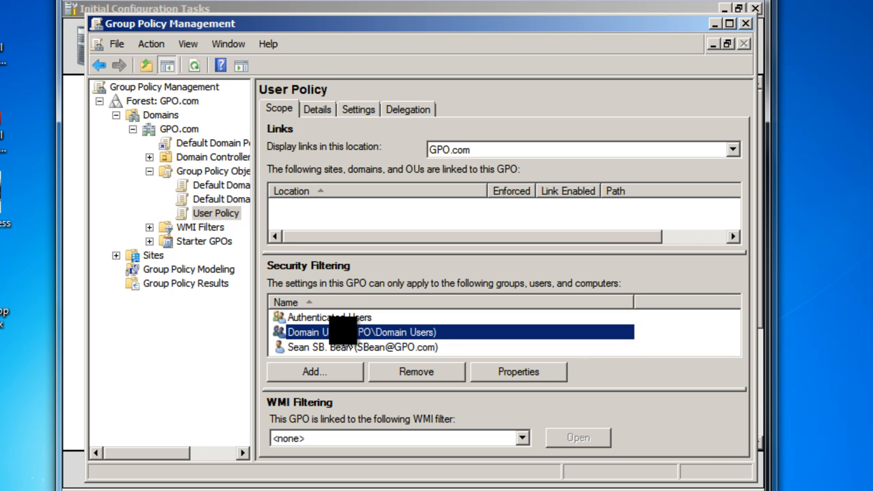
# - Link the existing User Policy GPO to the GPO.com domain and select it among the linked Group Policy objects
pyautogui.rightClick(213, 211)
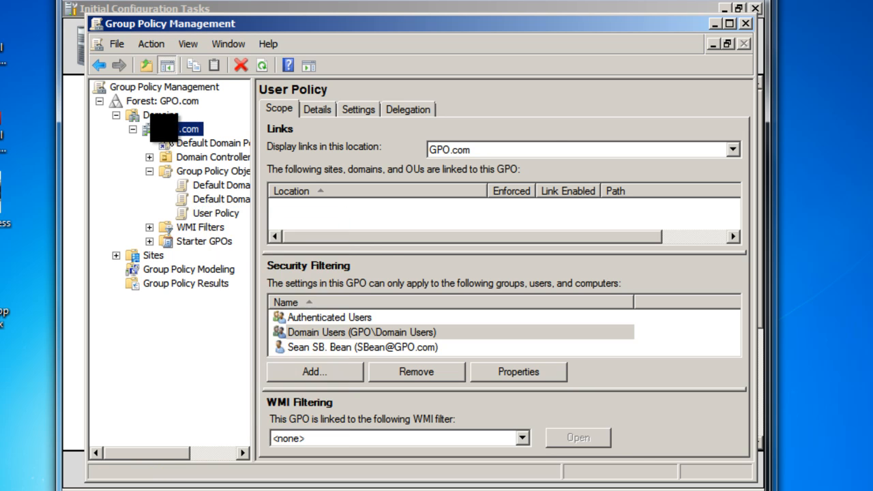
pyautogui.rightClick(164, 128)
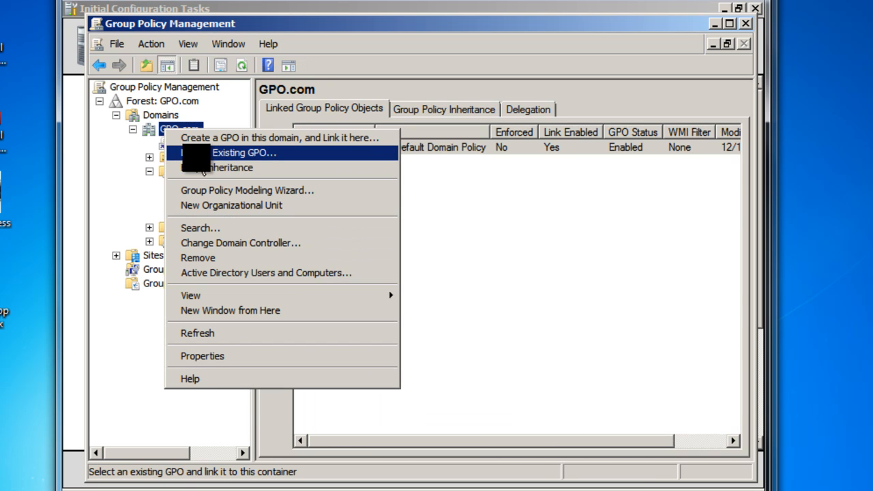
pyautogui.click(265, 28)
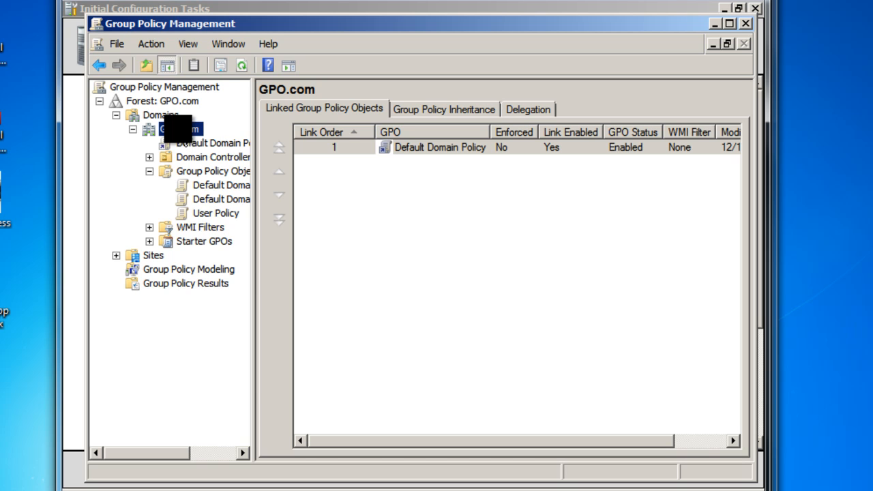
pyautogui.rightClick(178, 129)
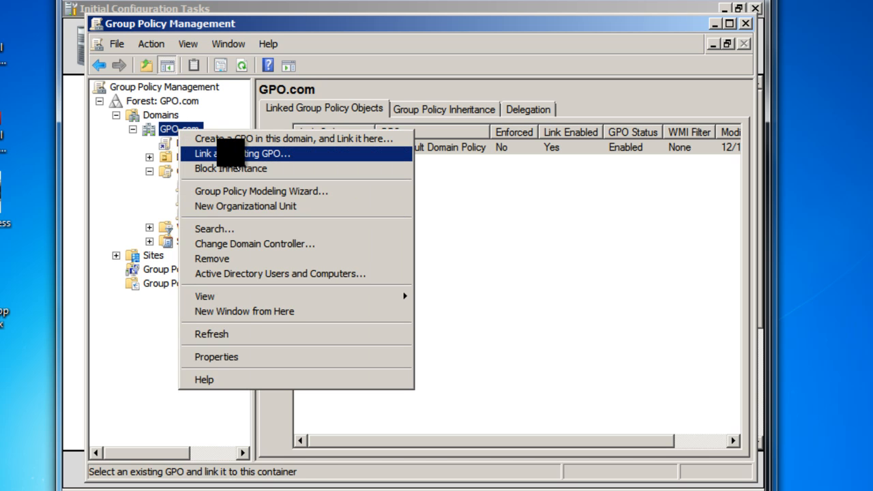
pyautogui.click(232, 152)
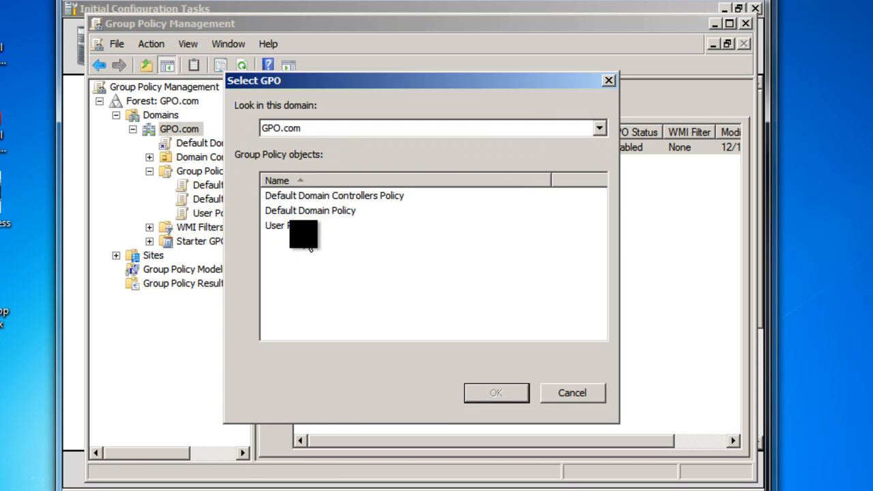
pyautogui.click(303, 226)
pyautogui.click(477, 392)
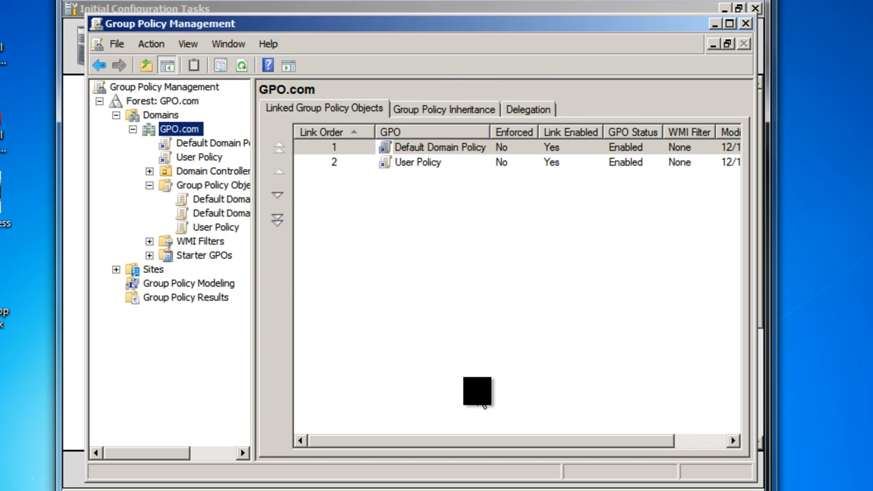
pyautogui.click(426, 163)
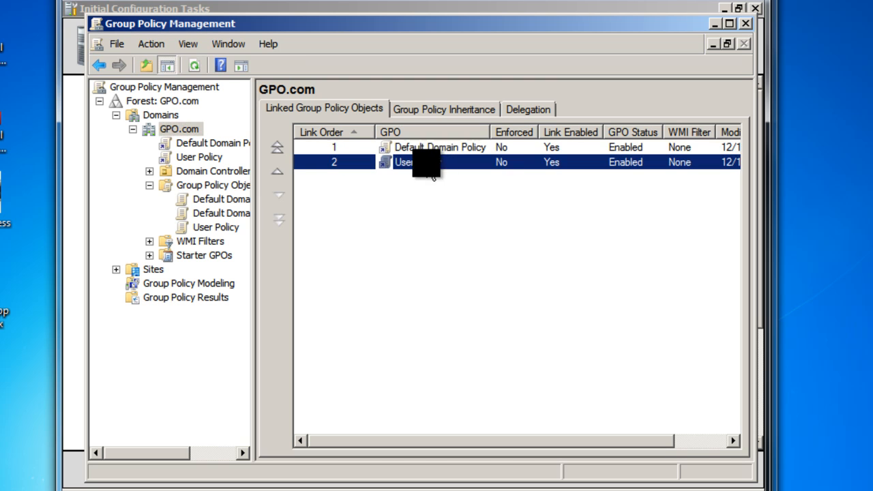
pyautogui.click(483, 151)
pyautogui.click(485, 161)
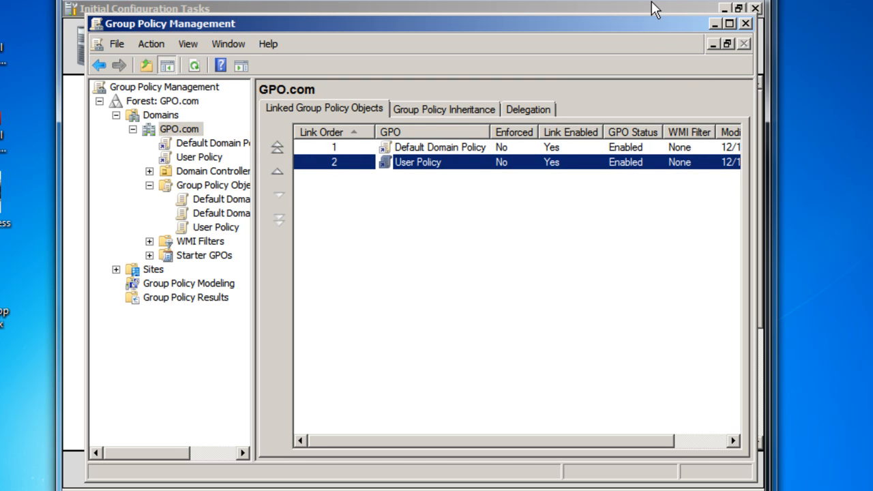
# - Switch to the Windows Vista virtual machine and log on to the GPO domain as another user with the domain username and account password
pyautogui.moveTo(653, 9); pyautogui.dragTo(635, 12)
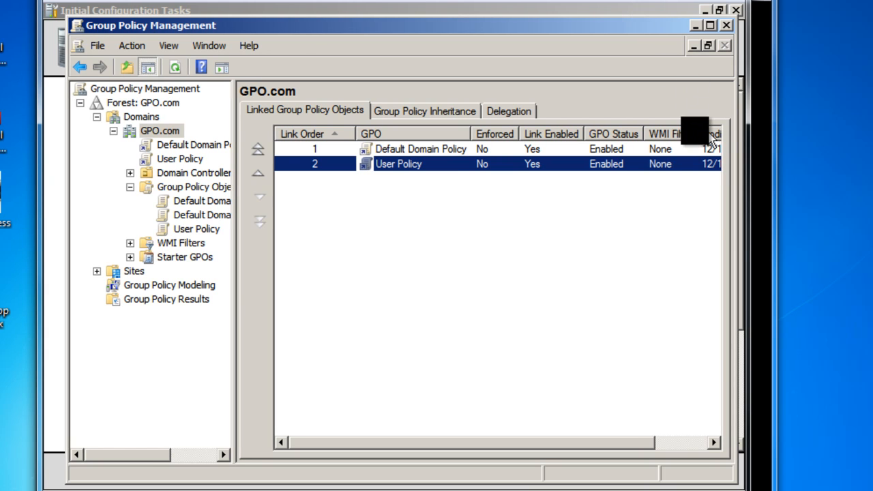
pyautogui.click(754, 243)
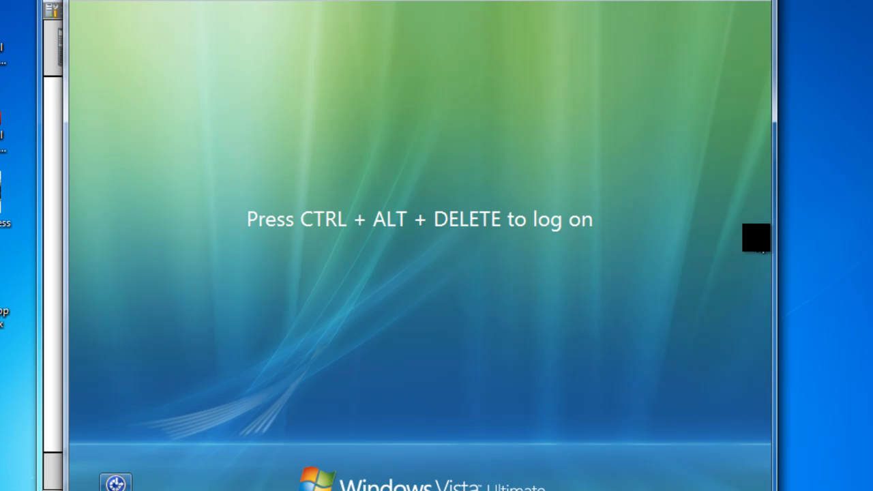
pyautogui.click(108, 3)
pyautogui.click(163, 124)
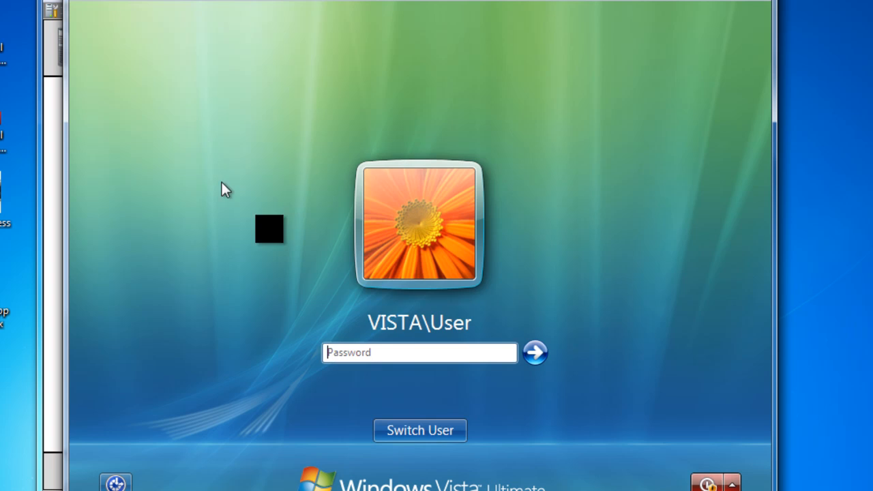
pyautogui.click(438, 438)
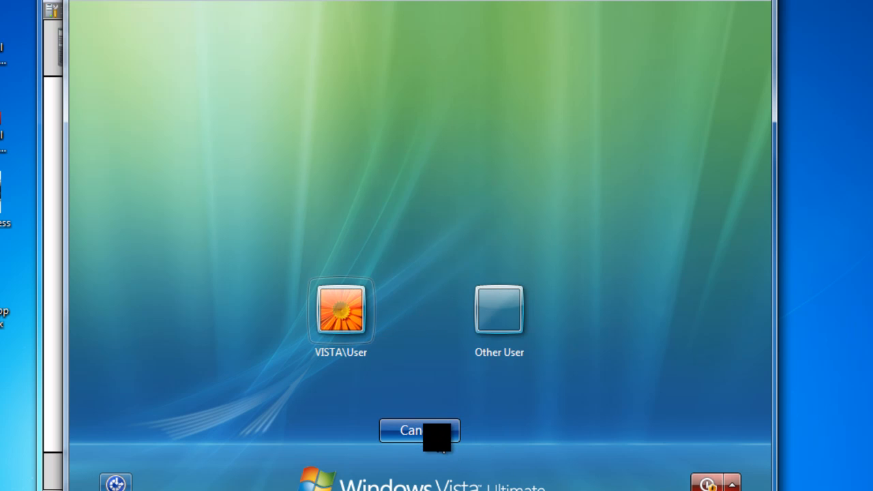
pyautogui.click(498, 317)
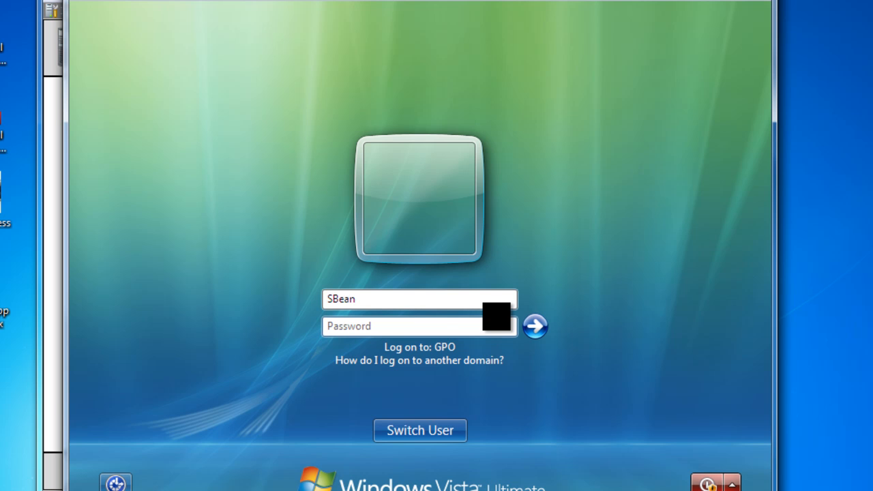
pyautogui.press('Return')
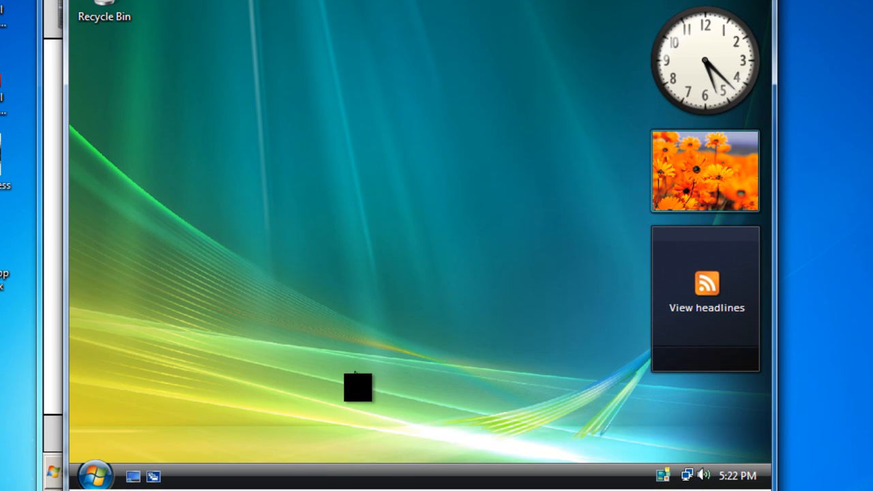
# - Check which taskbar options are available and try to open Control Panel by searching for "control"
pyautogui.rightClick(365, 477)
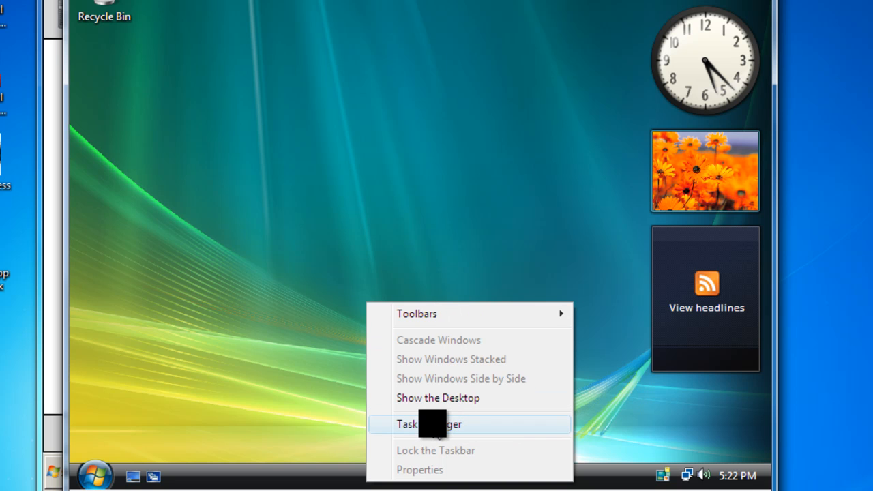
pyautogui.click(233, 337)
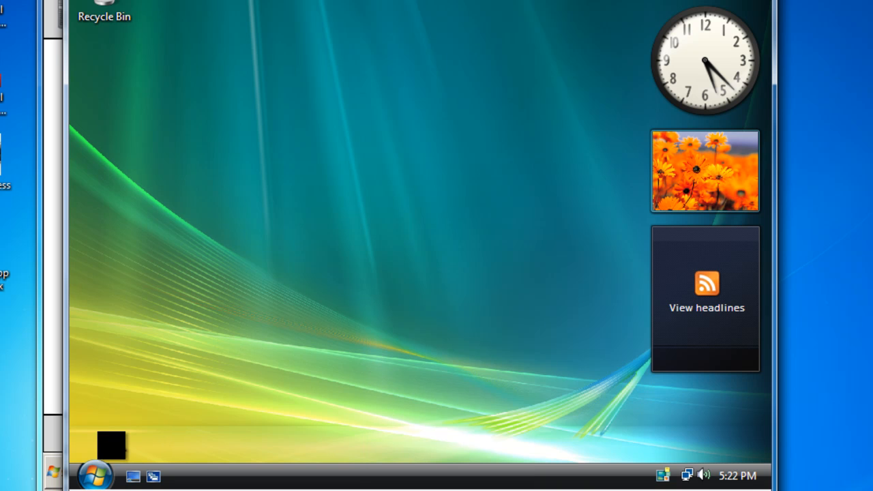
pyautogui.click(95, 476)
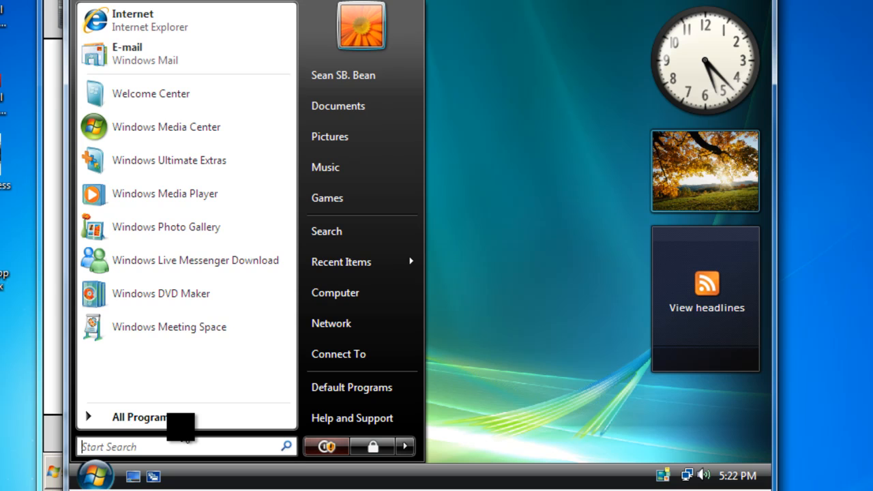
pyautogui.write('control')
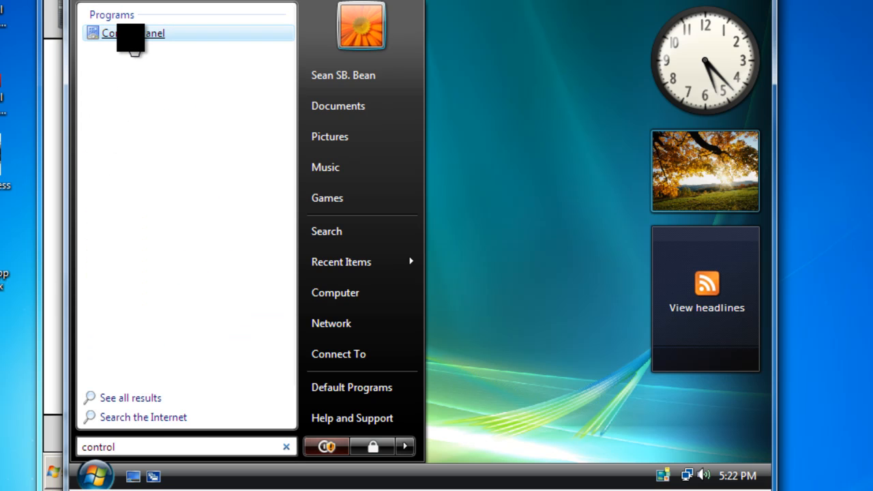
pyautogui.click(131, 34)
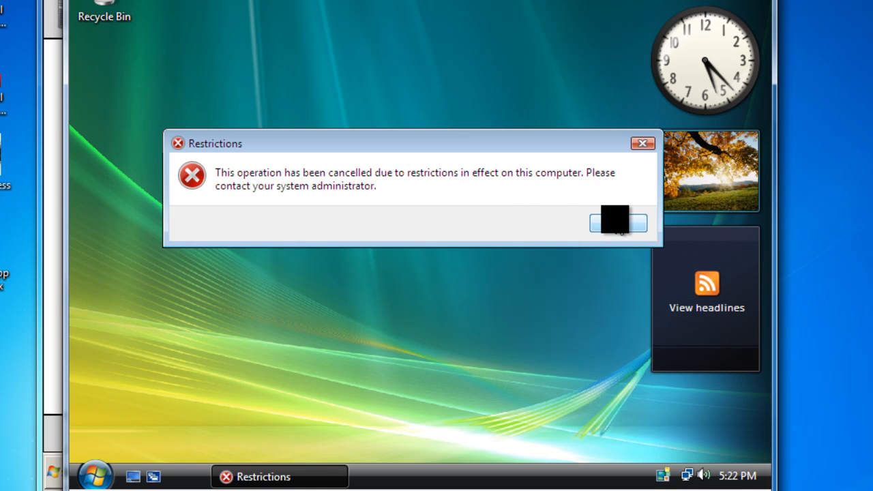
pyautogui.click(618, 223)
# - Open the Computer window and try to view the system properties
pyautogui.click(96, 475)
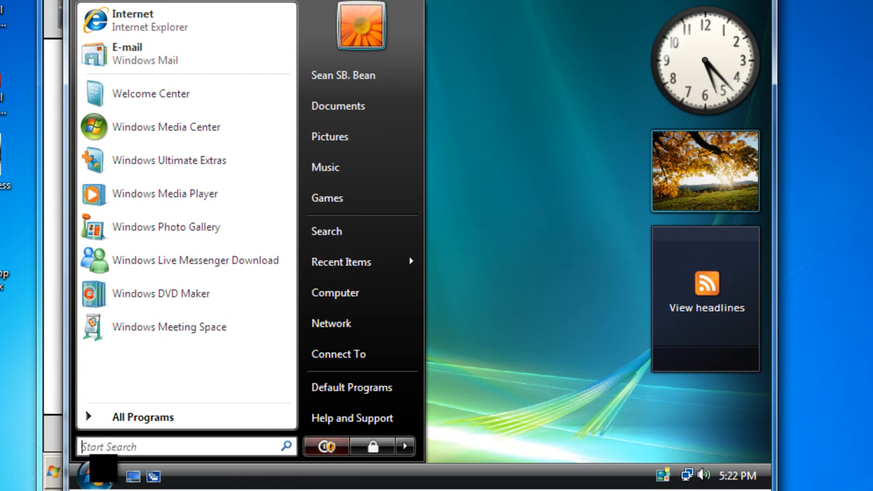
pyautogui.click(368, 294)
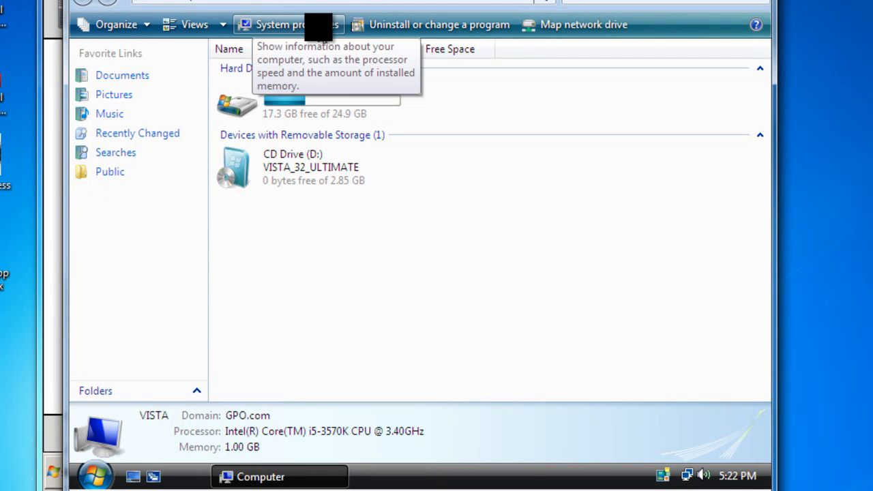
pyautogui.click(304, 27)
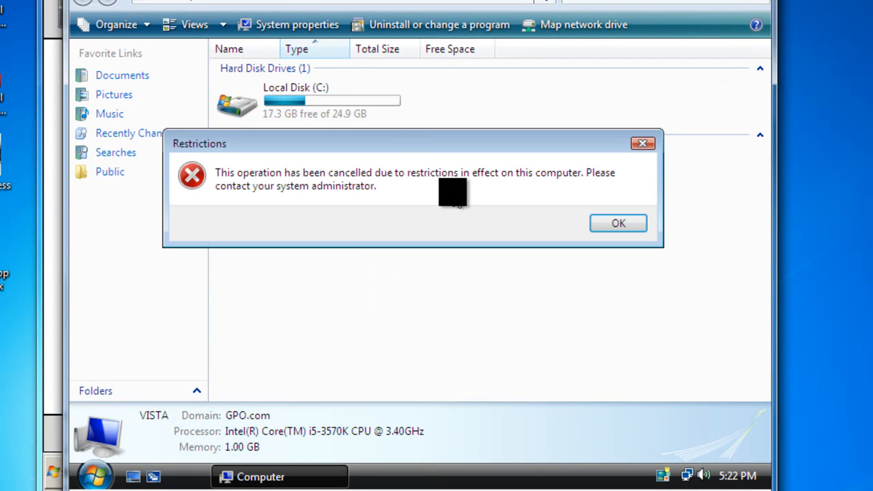
pyautogui.click(624, 225)
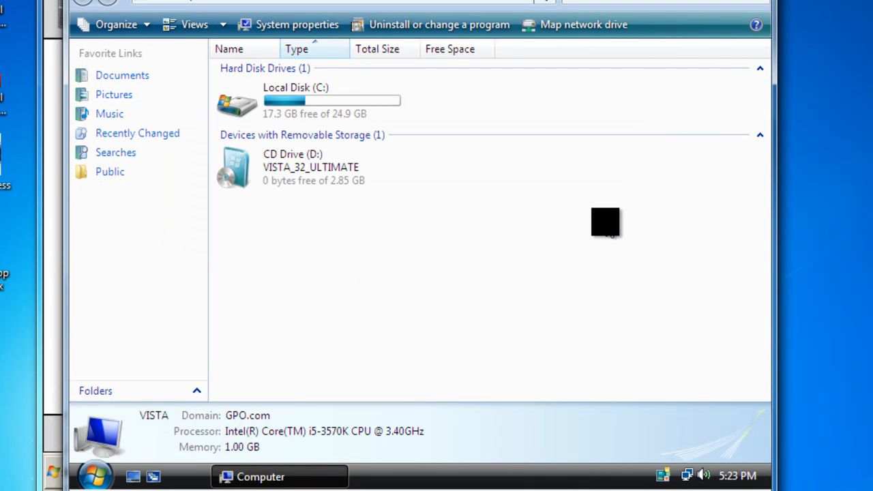